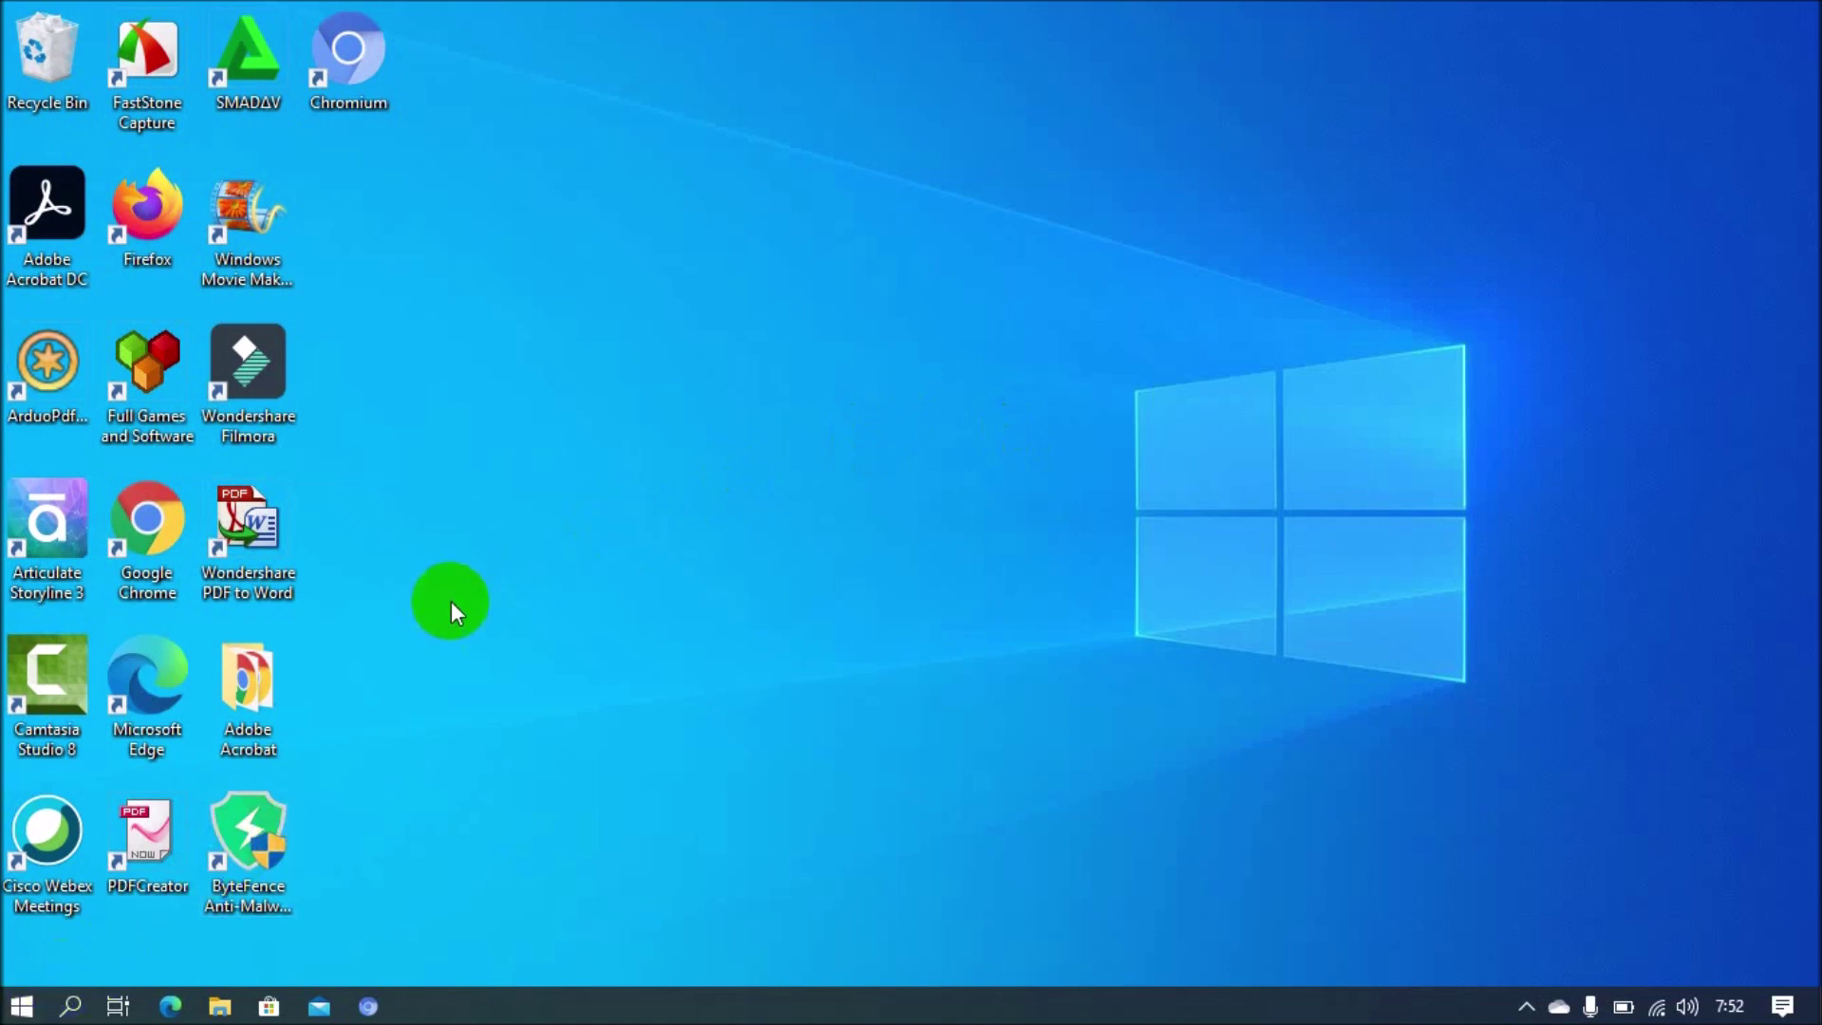
Step: Bring up the Windows Start menu and launch Word 2013 from its tile
left_click(19, 1008)
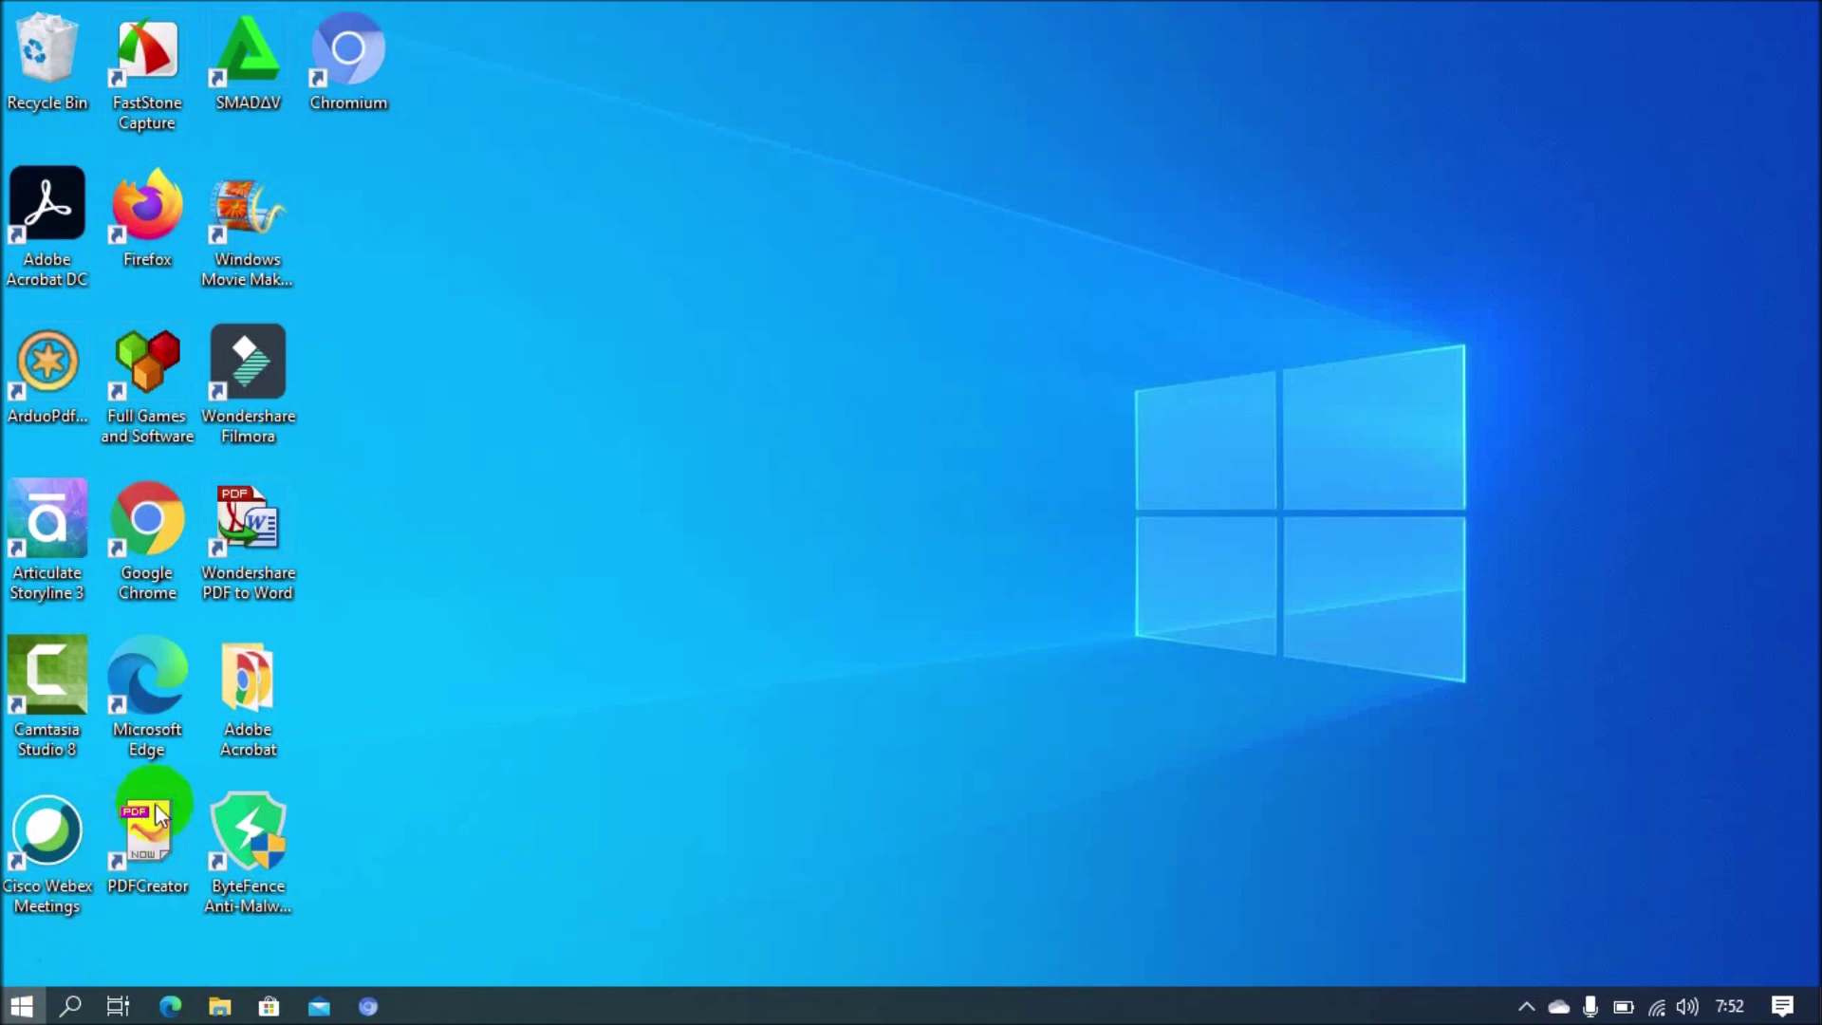
key("super")
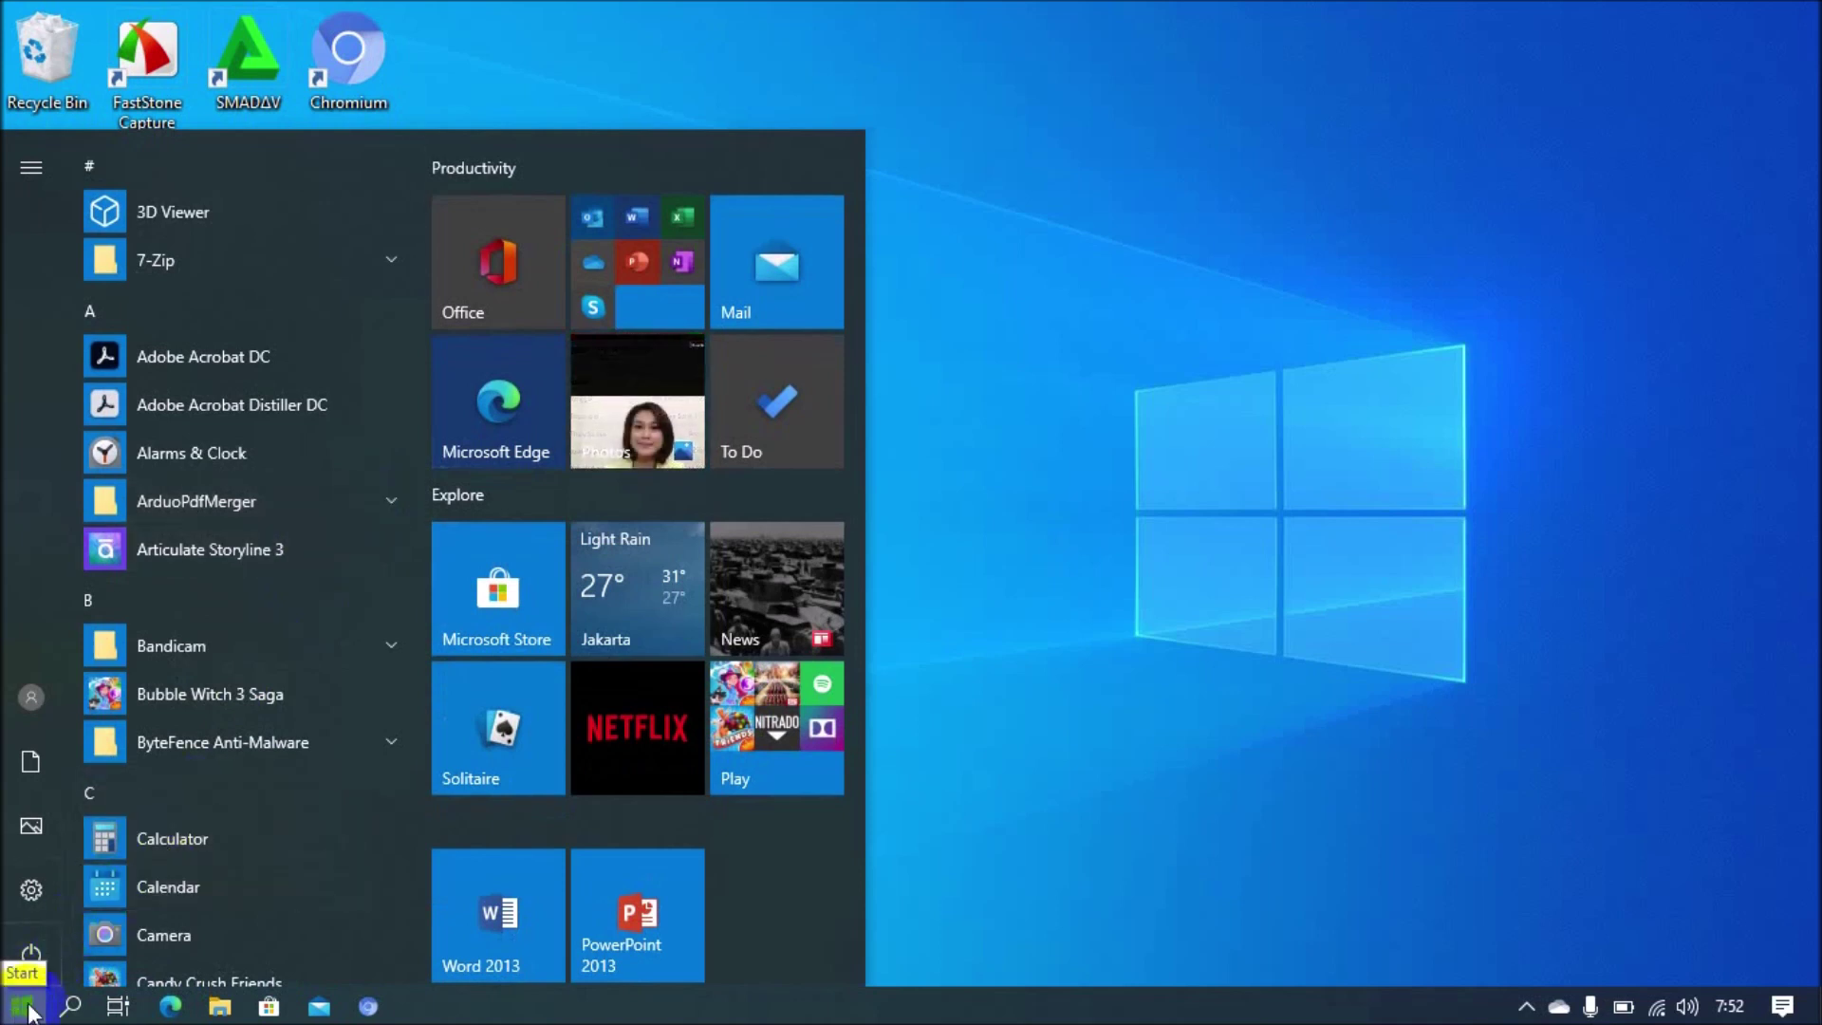
left_click(516, 919)
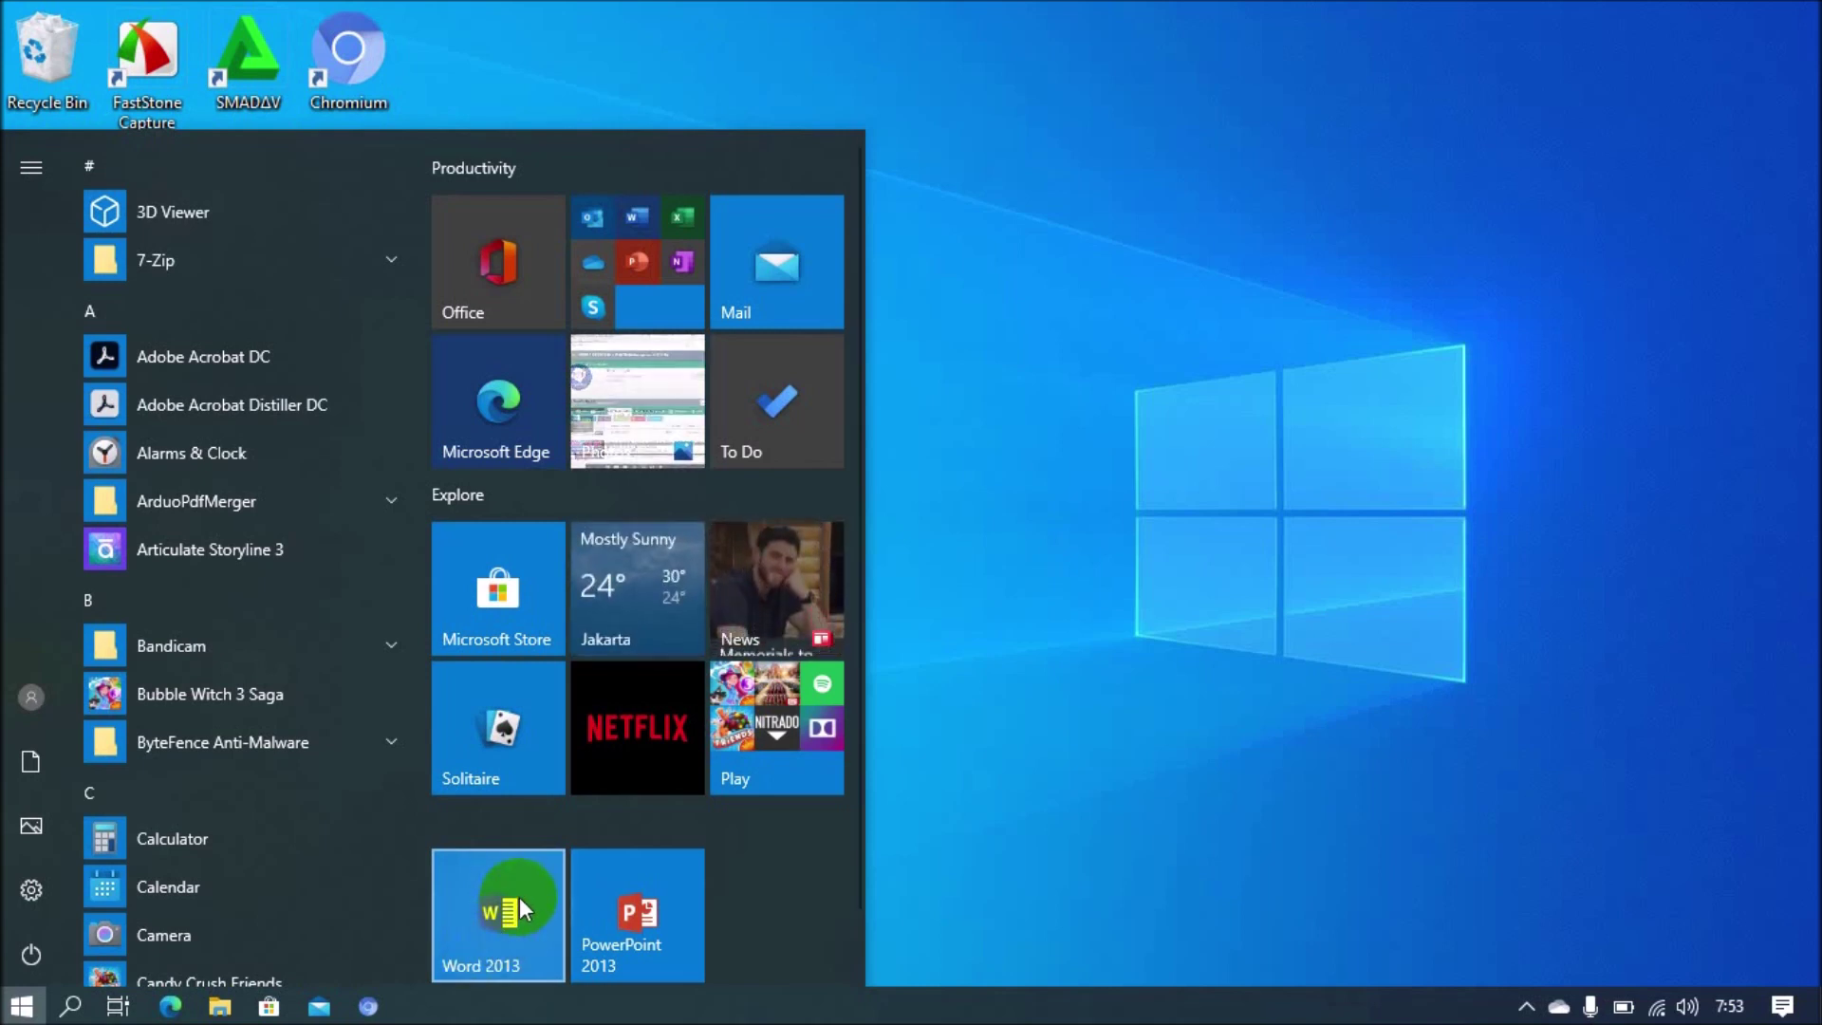
left_click(523, 909)
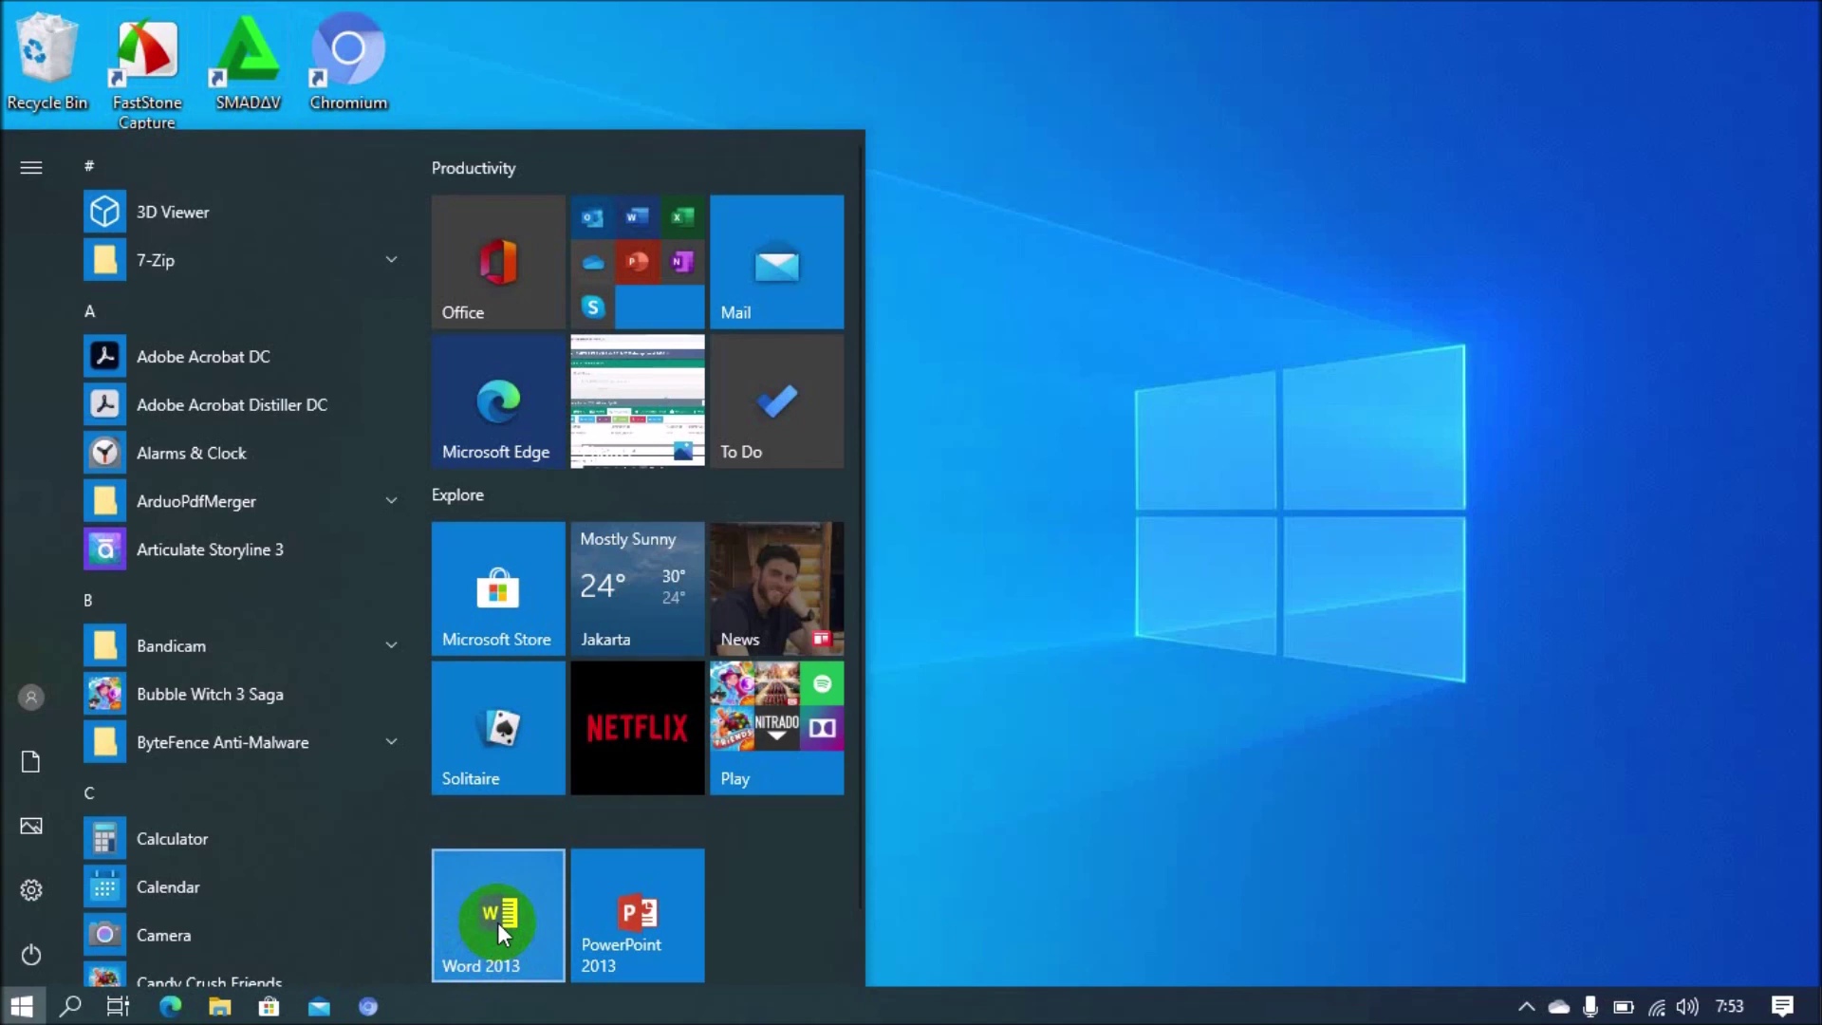
left_click(496, 941)
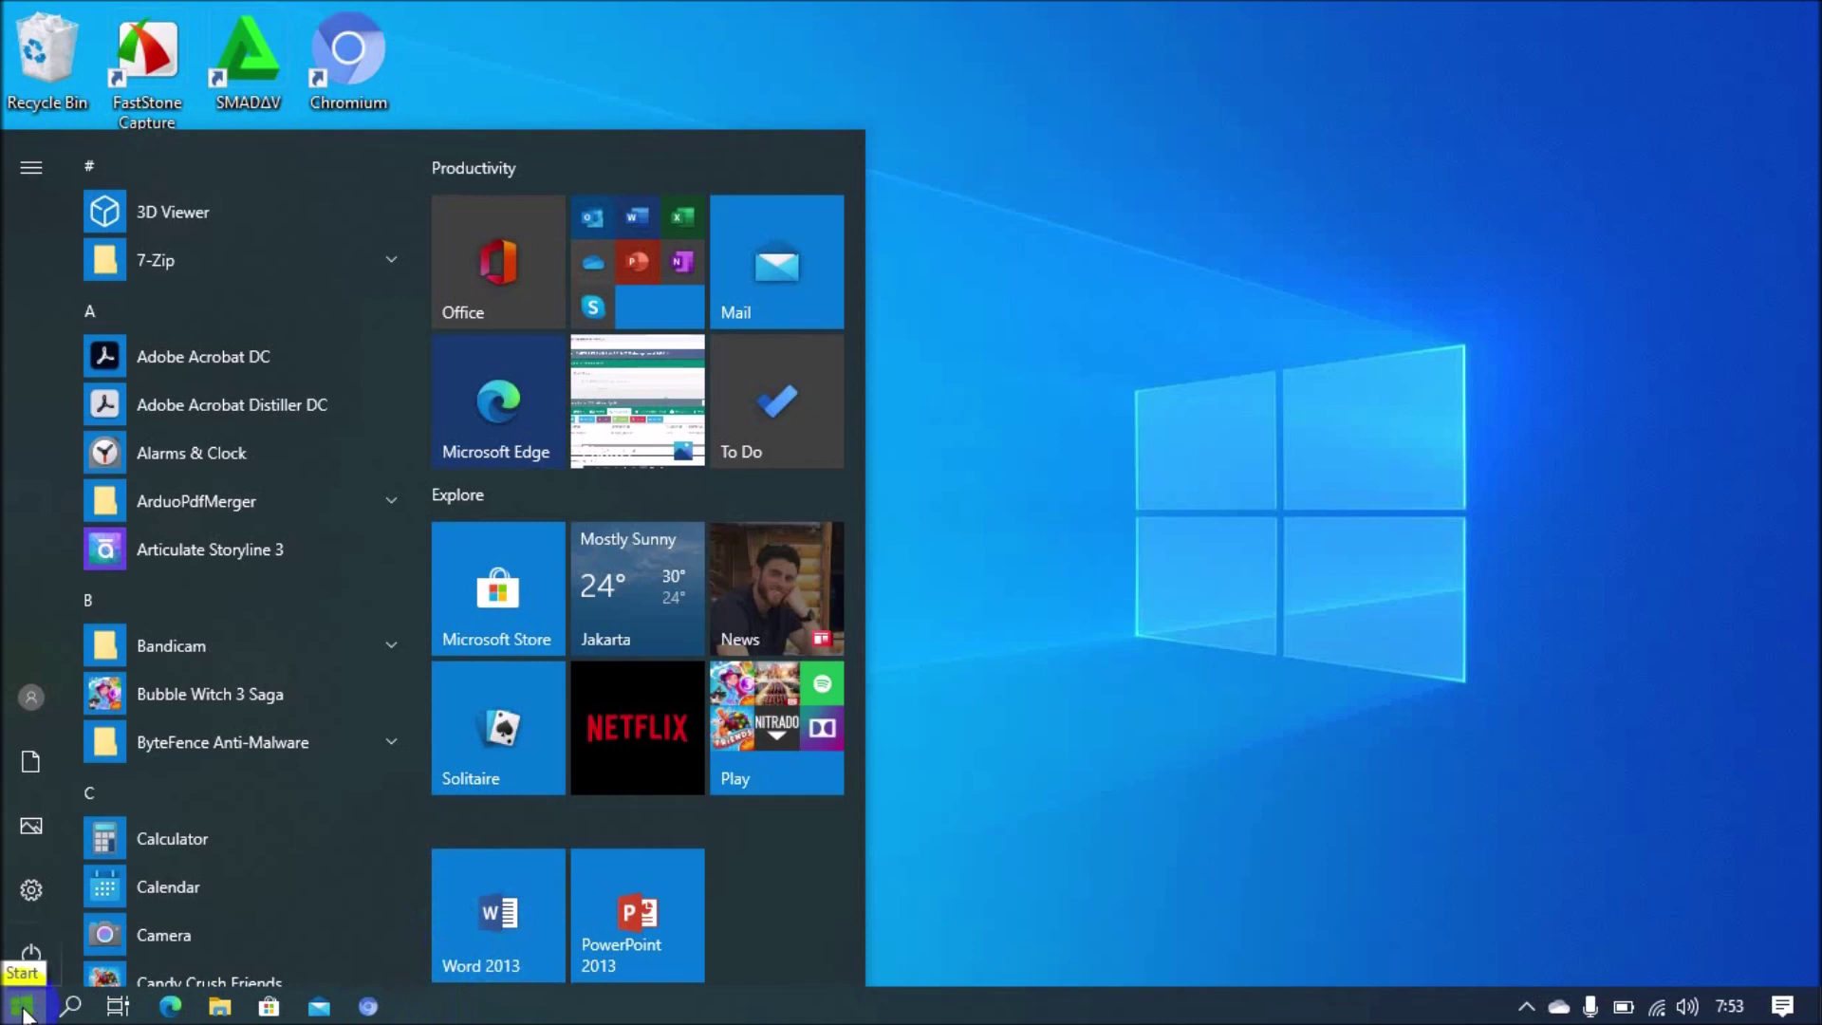
left_click(506, 911)
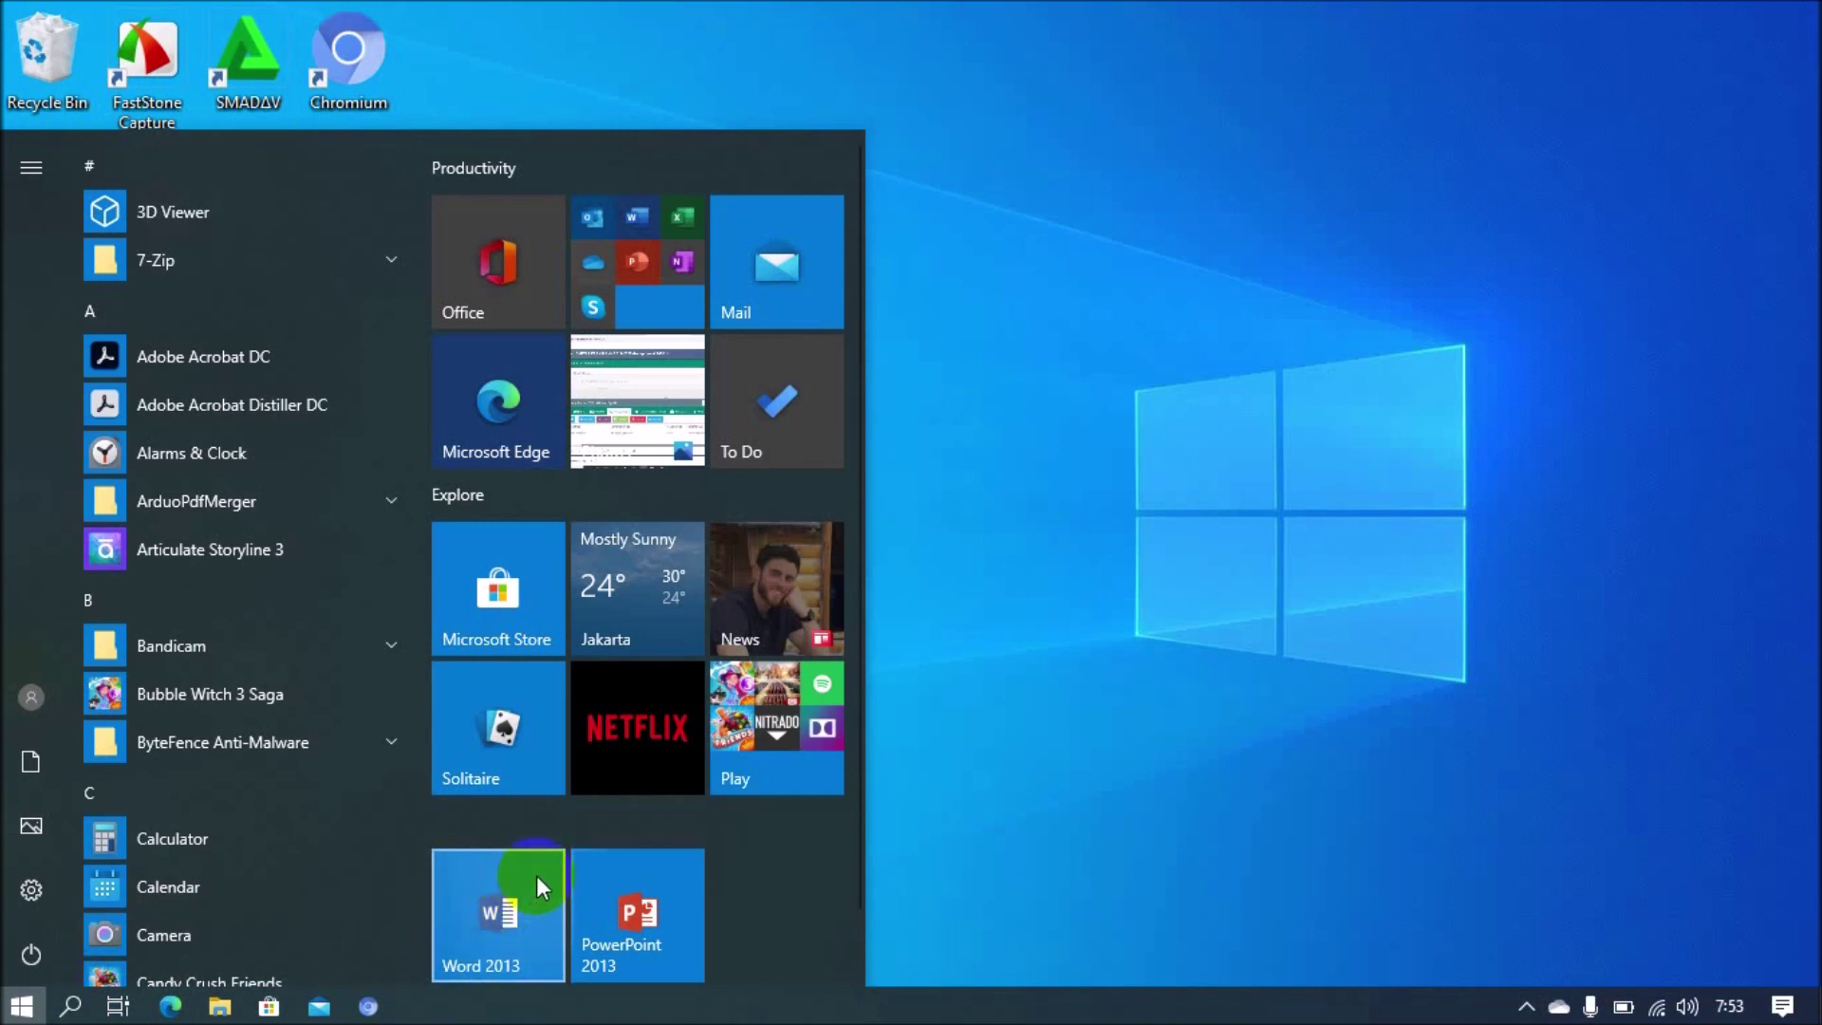
left_click(504, 921)
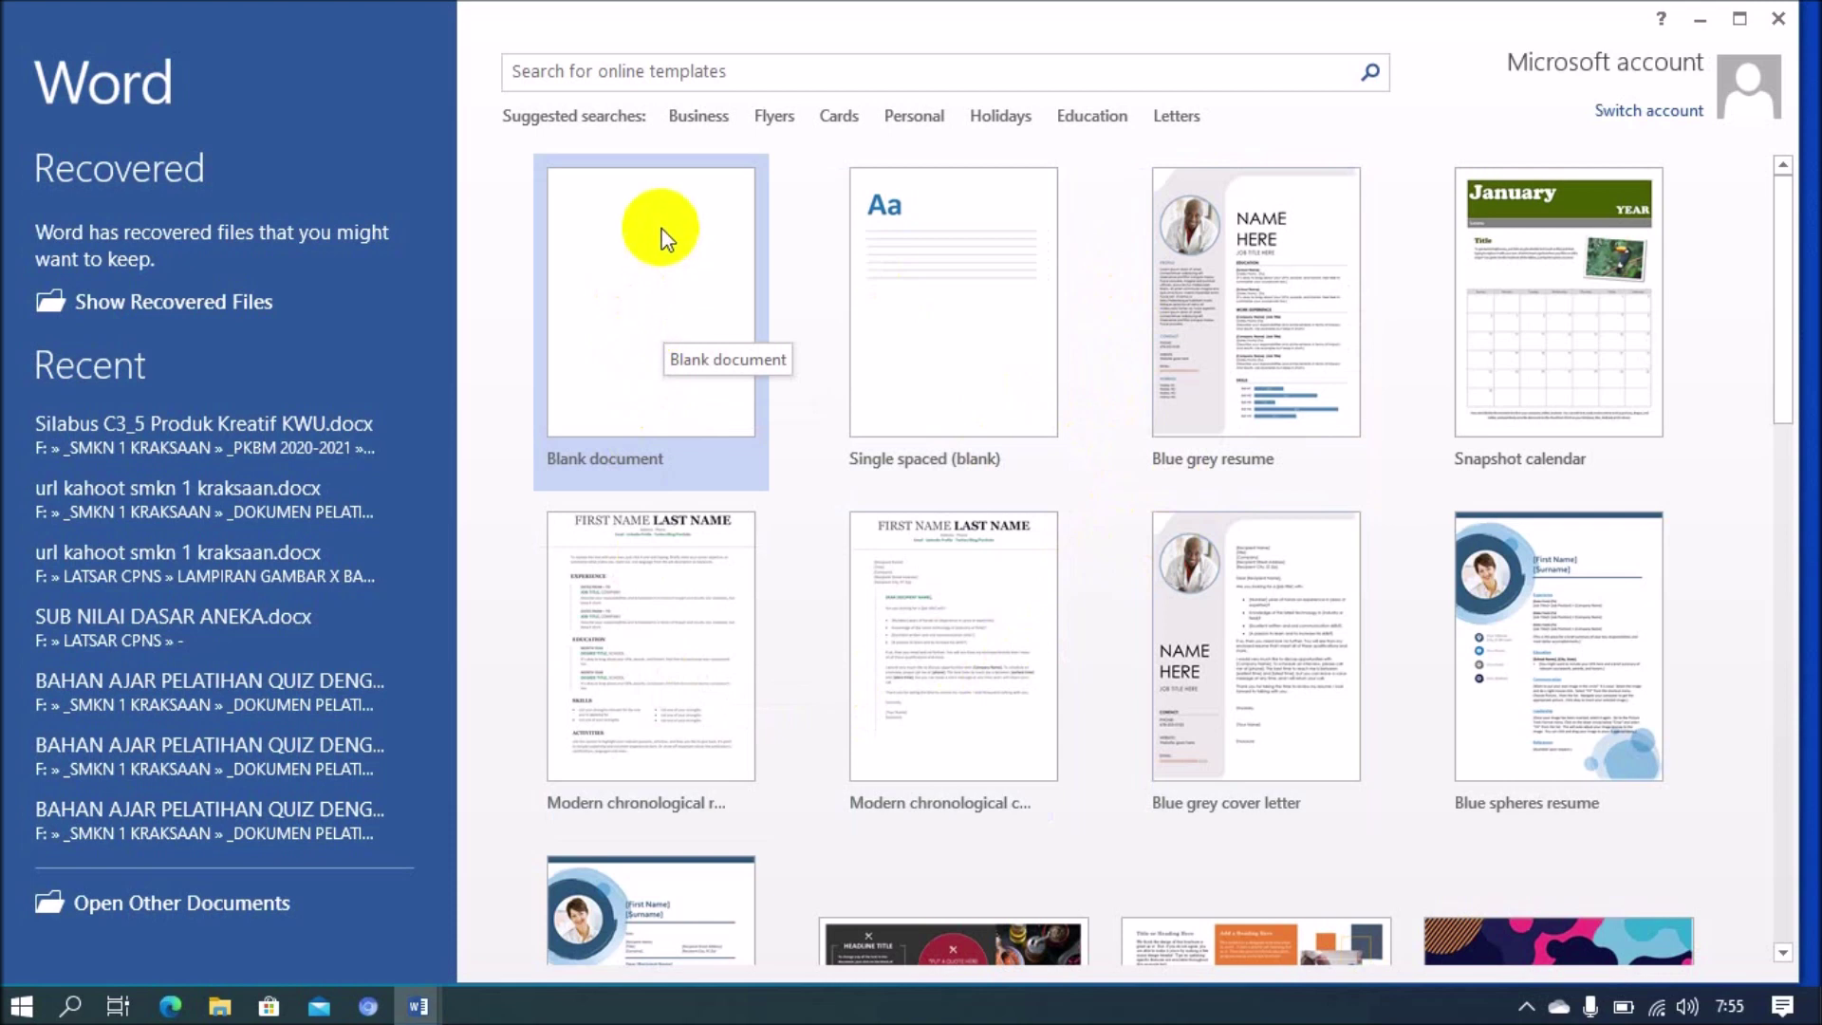
Step: Create a new blank document from the Word start screen
left_click(647, 290)
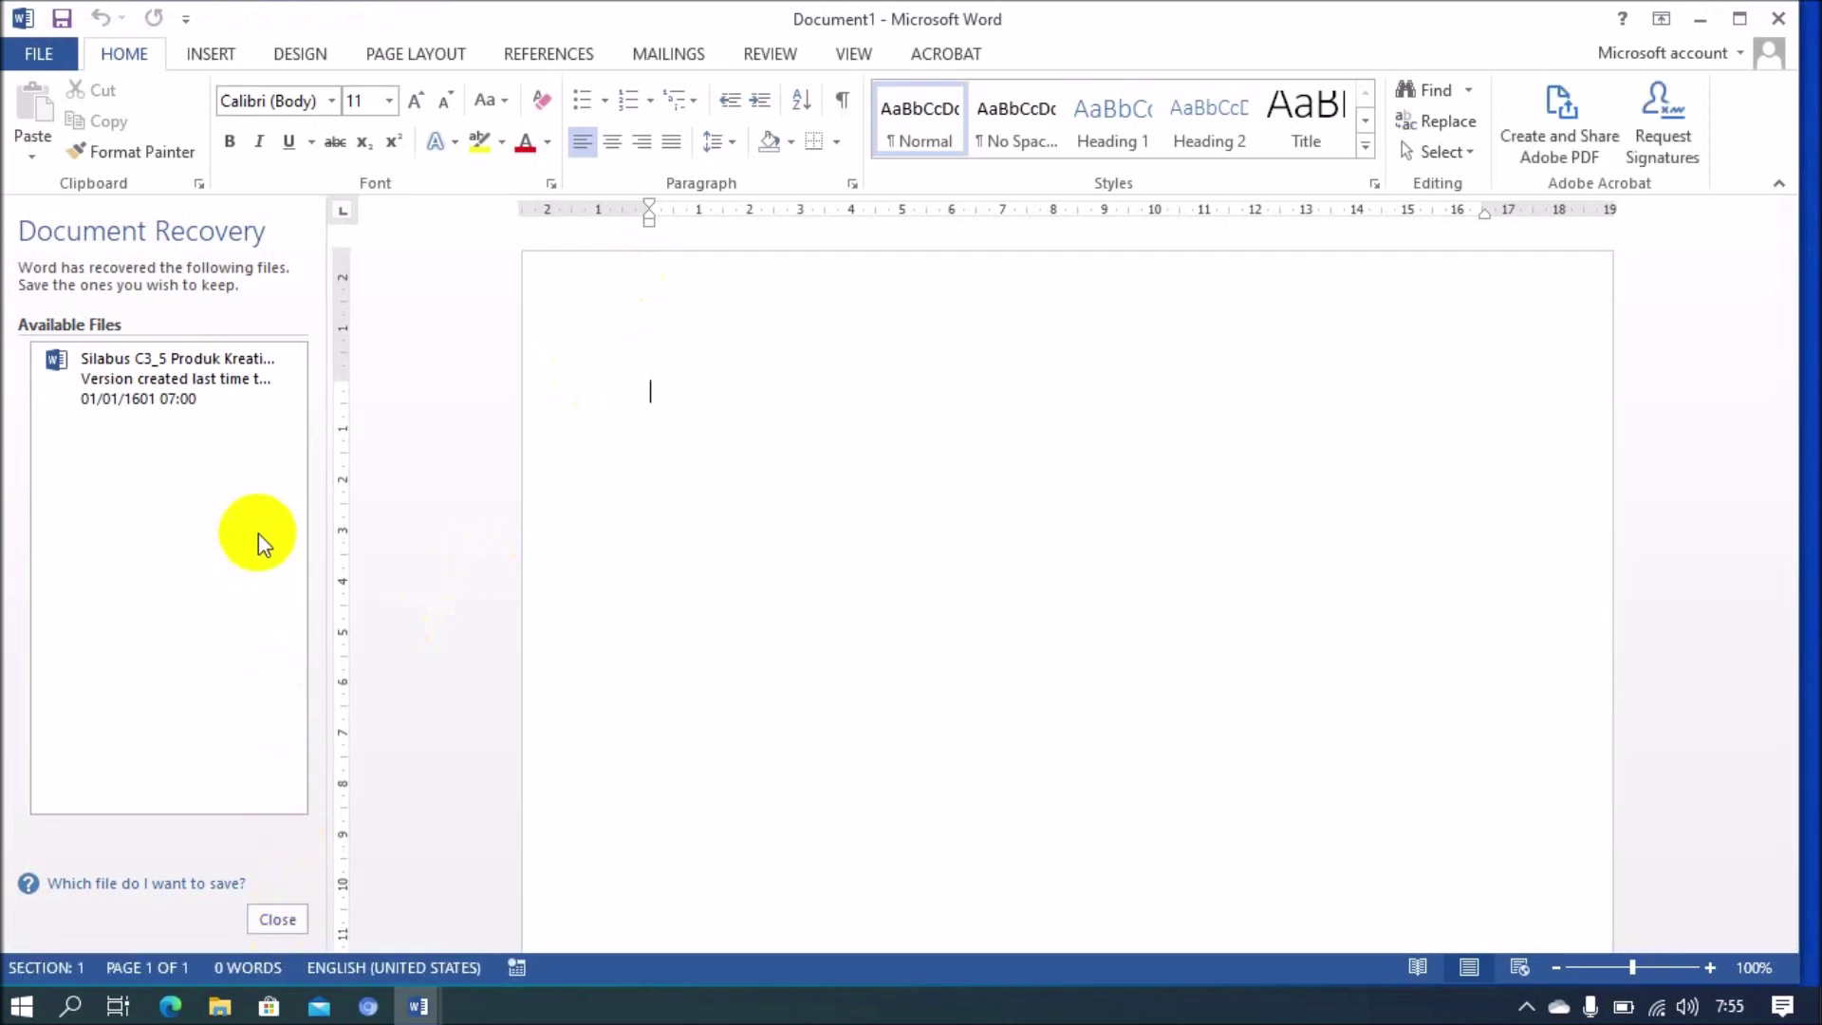
Step: Check the recovered file version, then close the Document Recovery pane
left_click(258, 430)
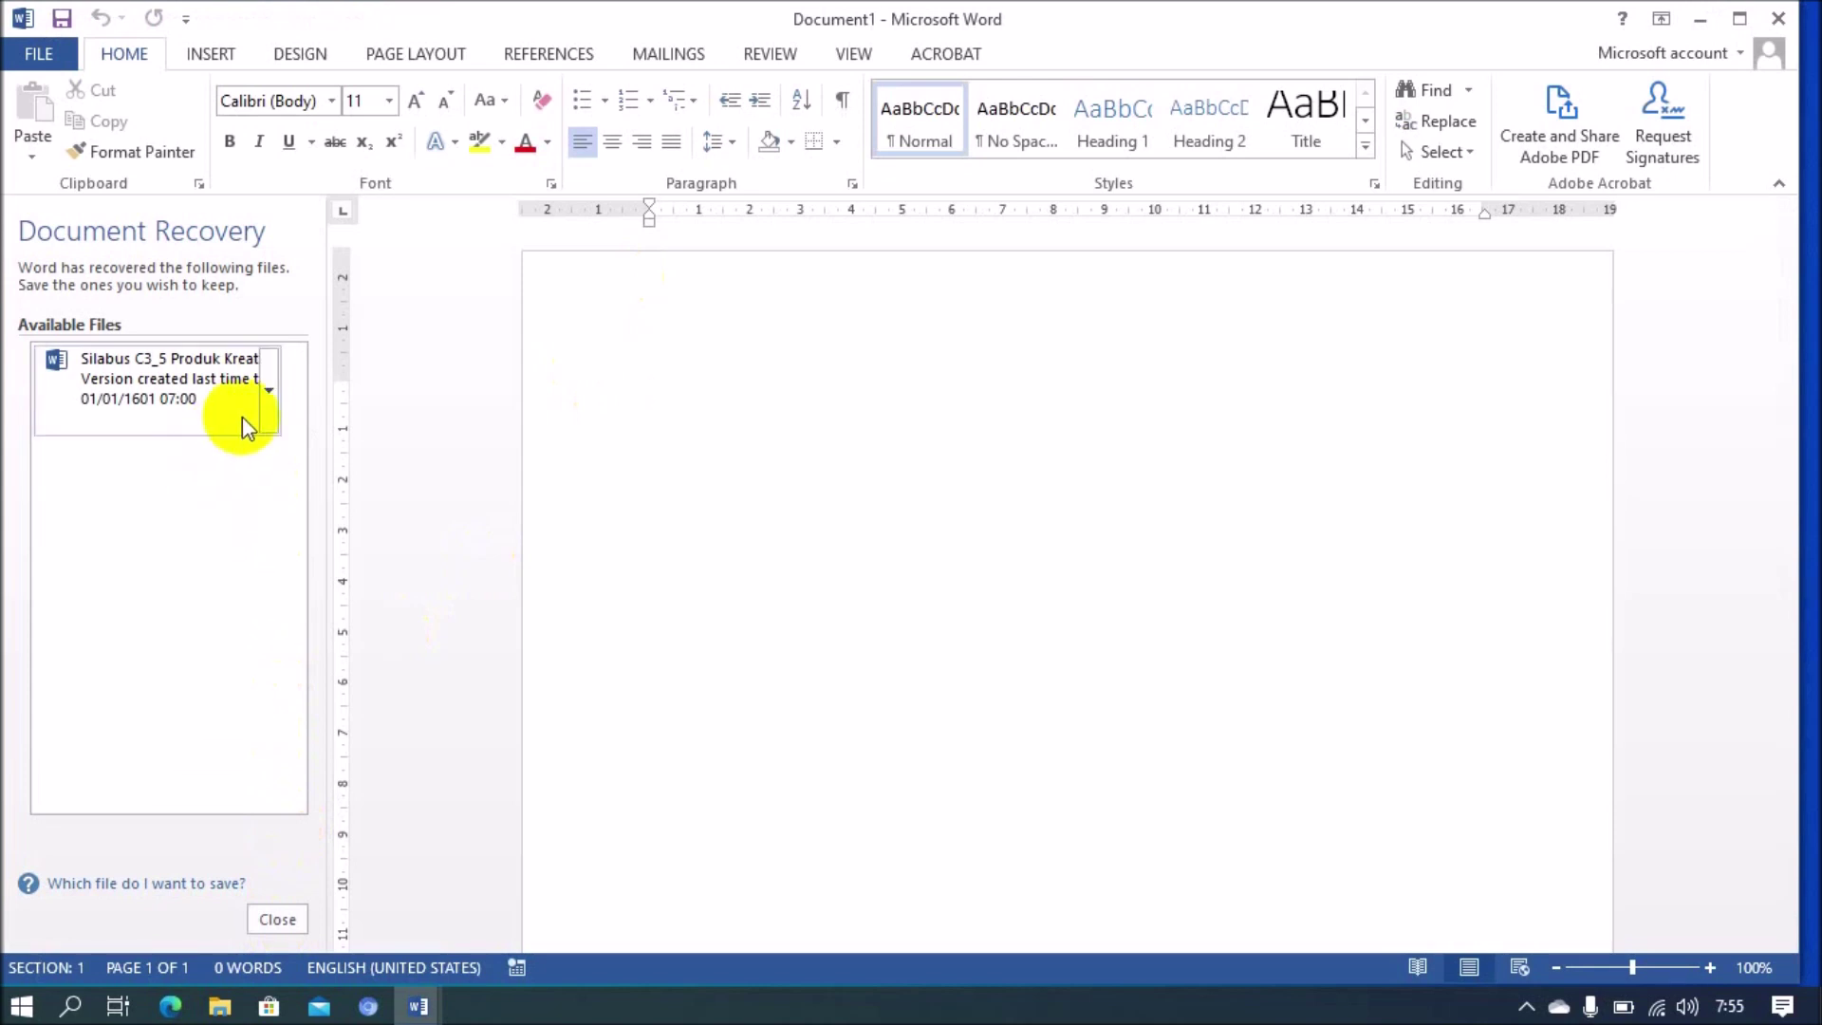
left_click(227, 437)
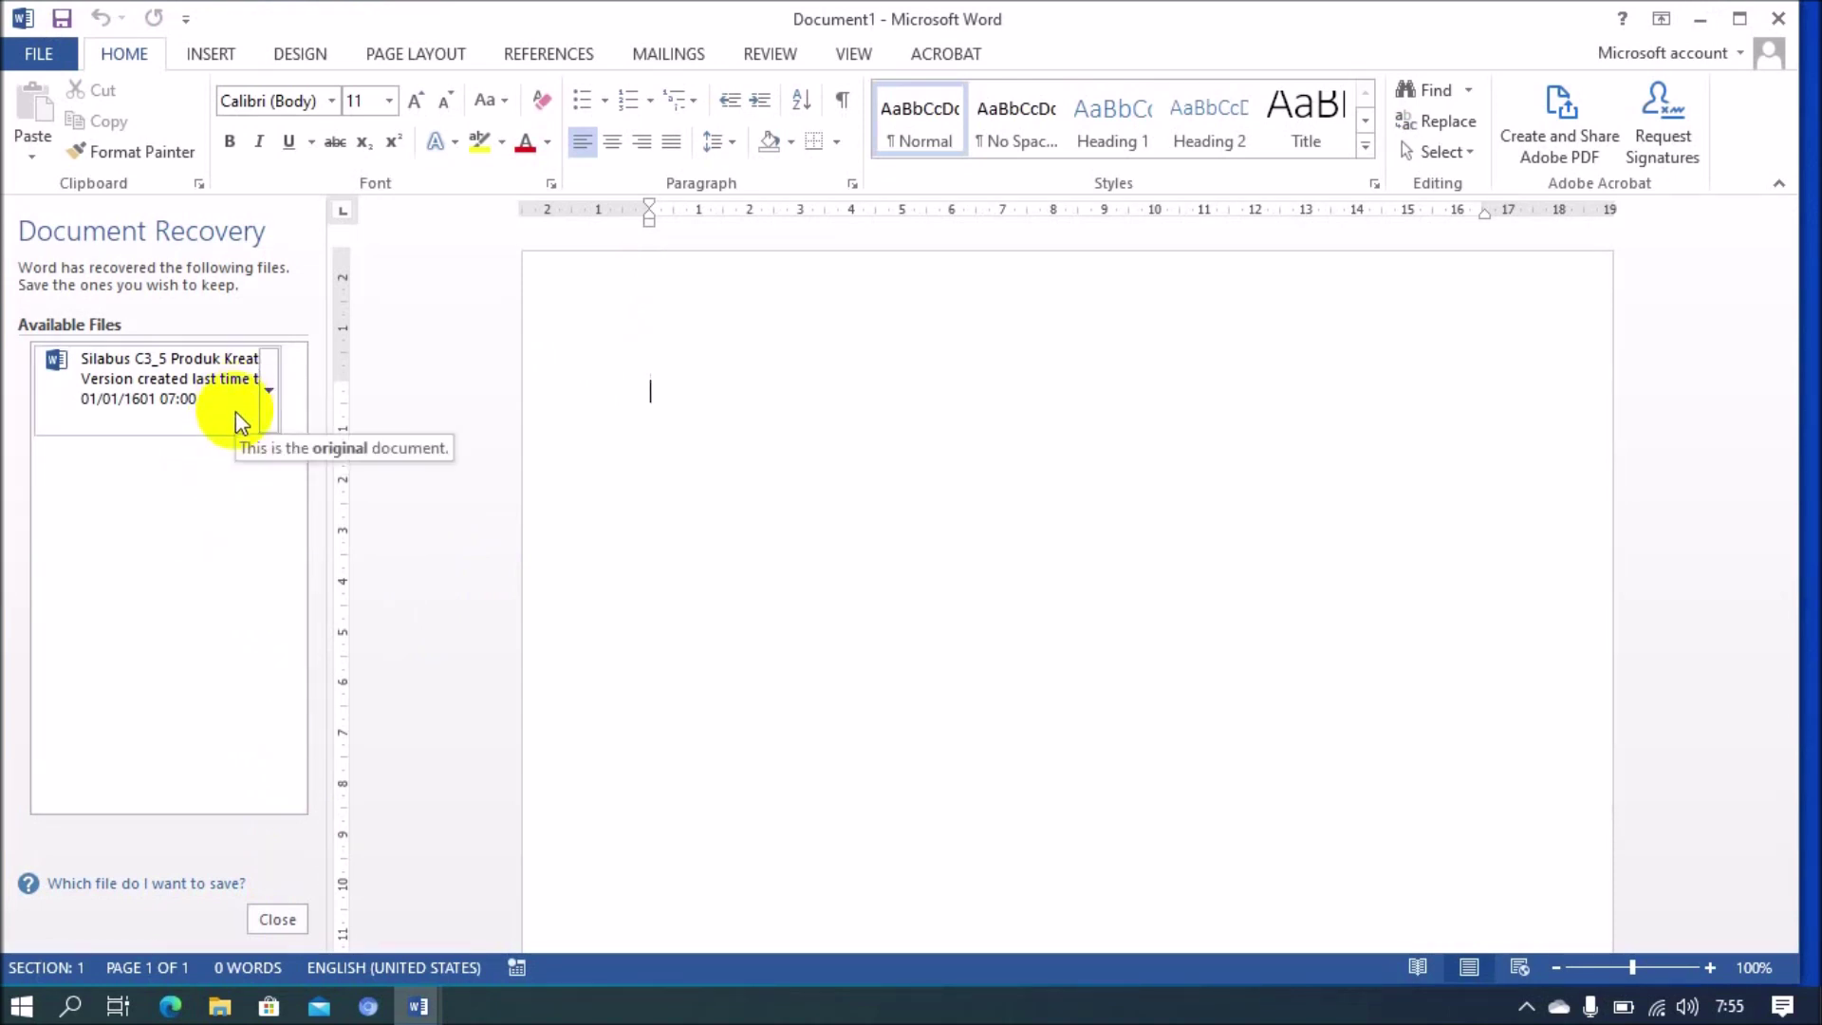
left_click(272, 921)
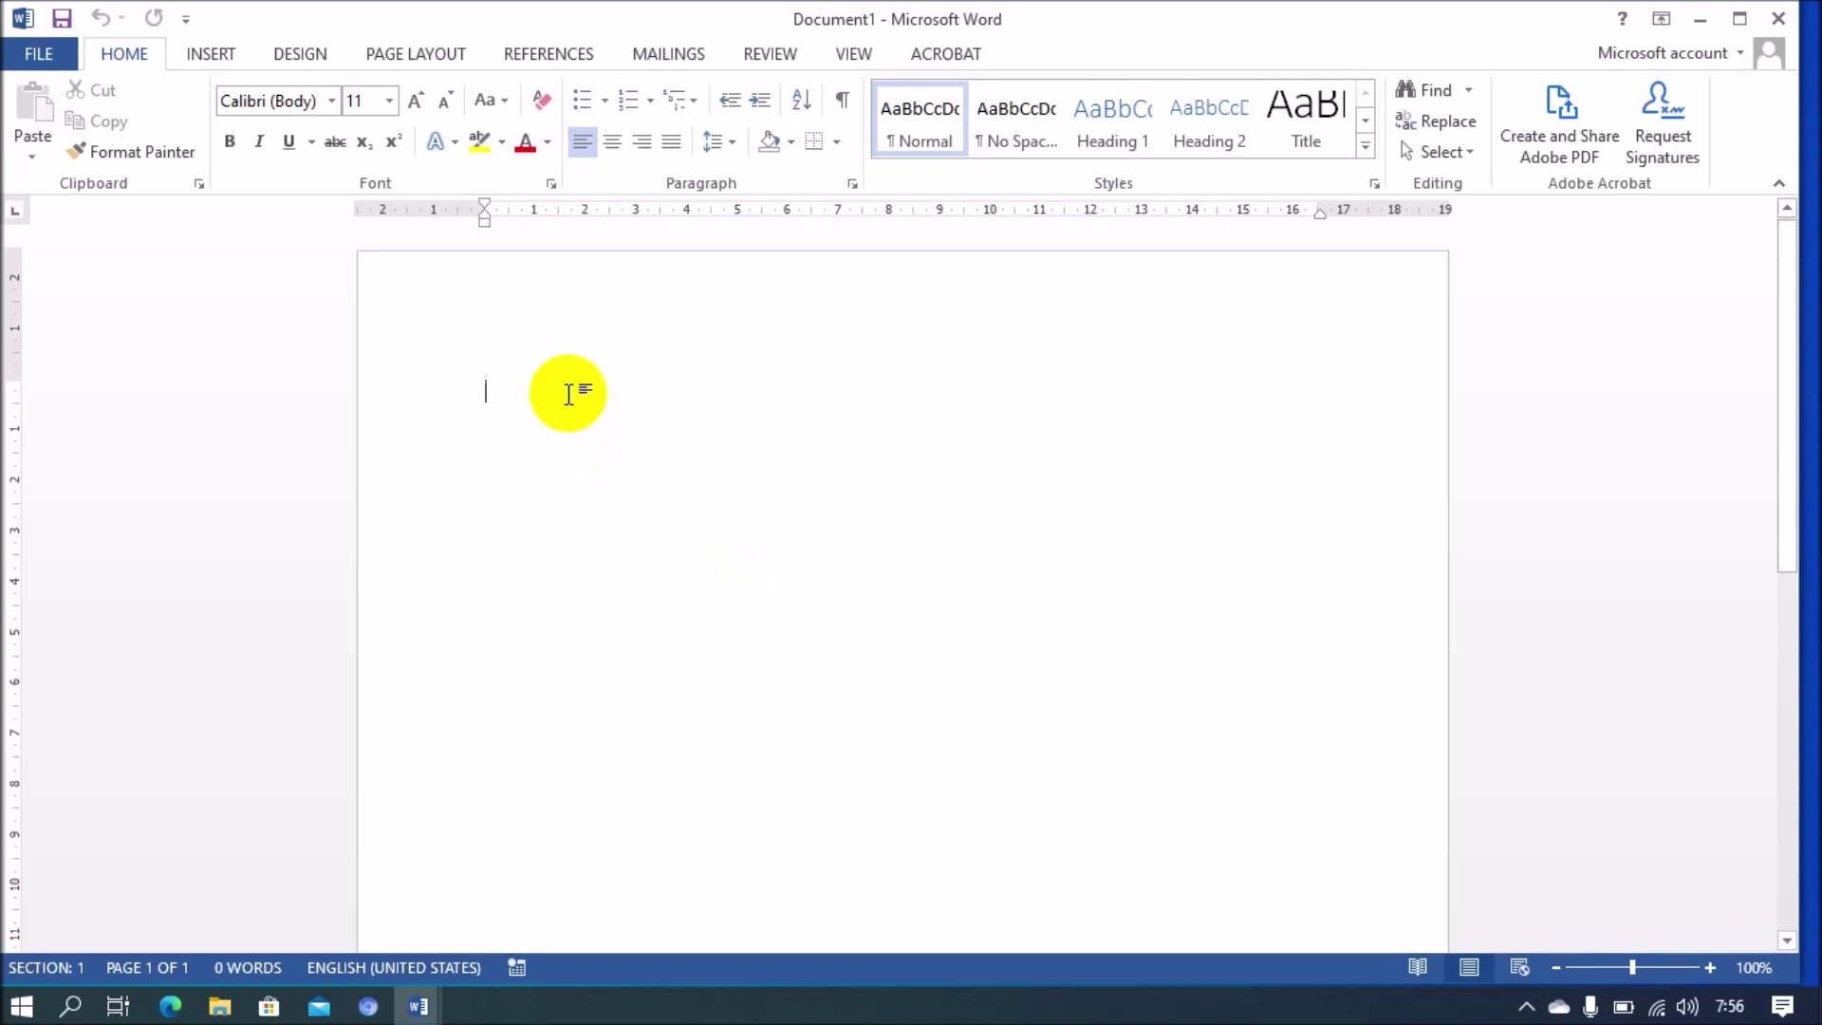
left_click(451, 63)
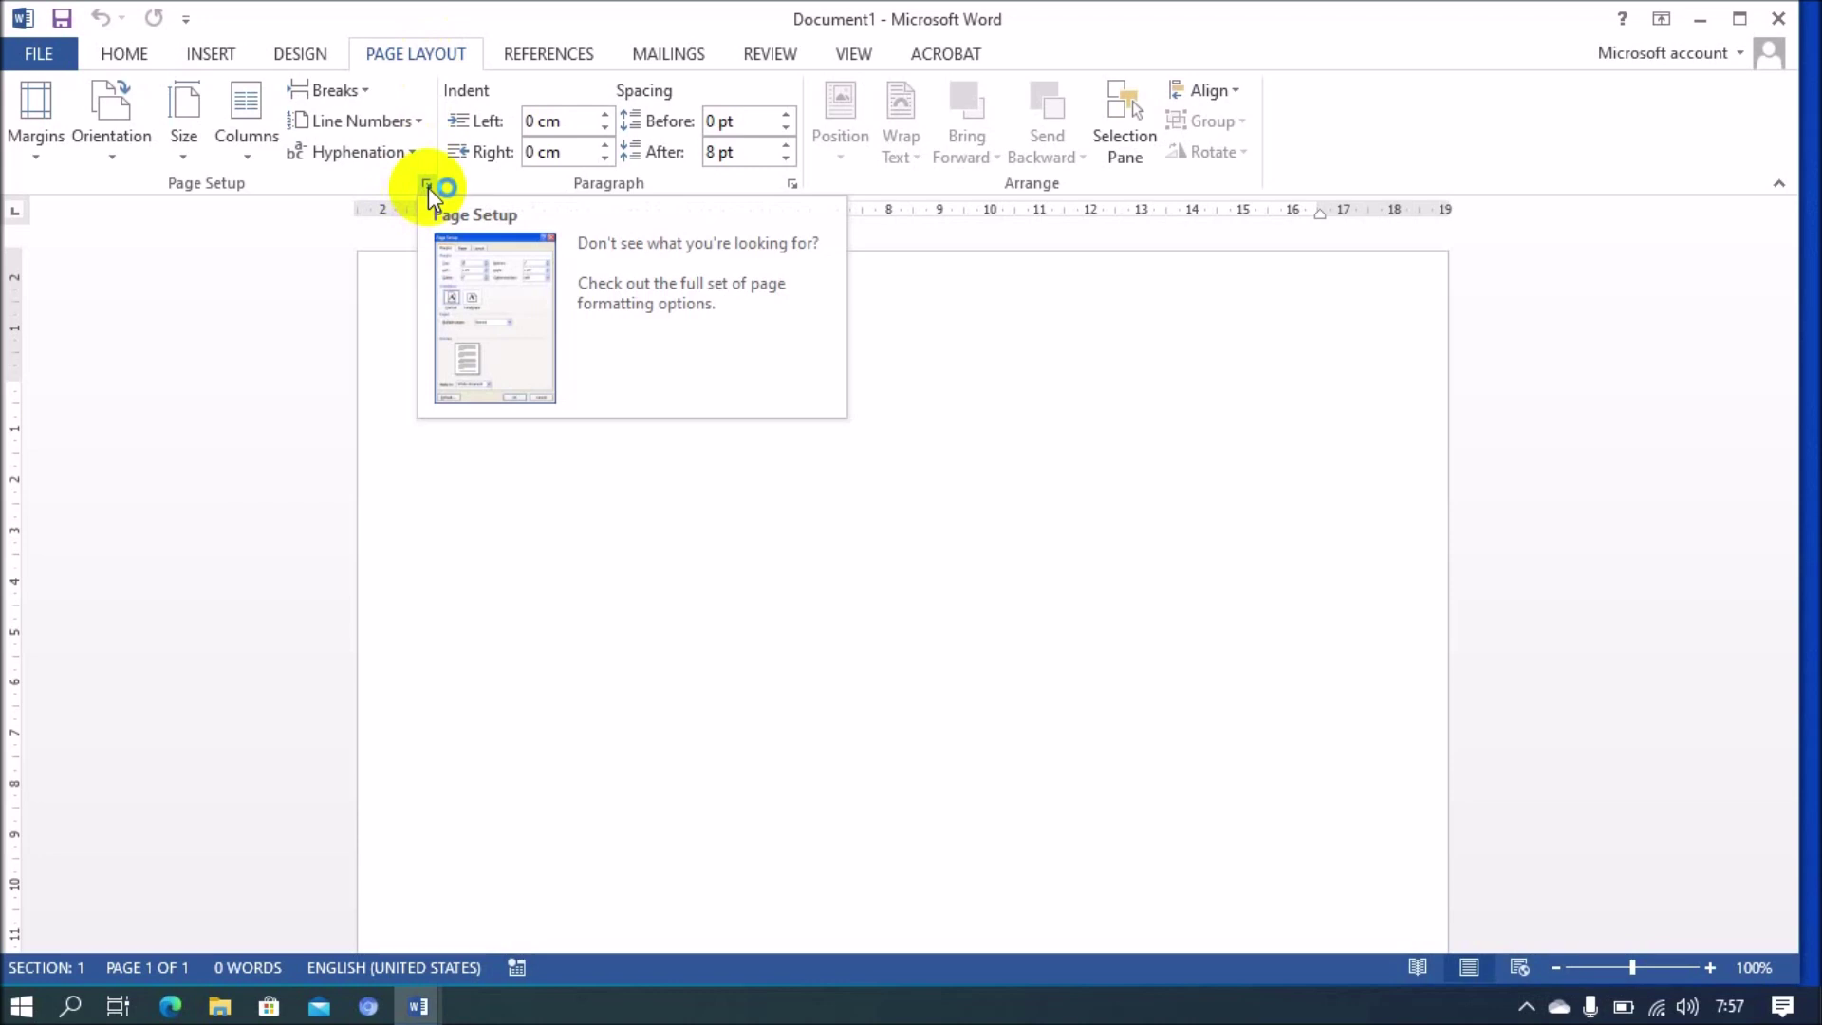
Step: Open the Page Setup dialog showing 2,54 cm margins and dismiss the antivirus prompt
left_click(427, 185)
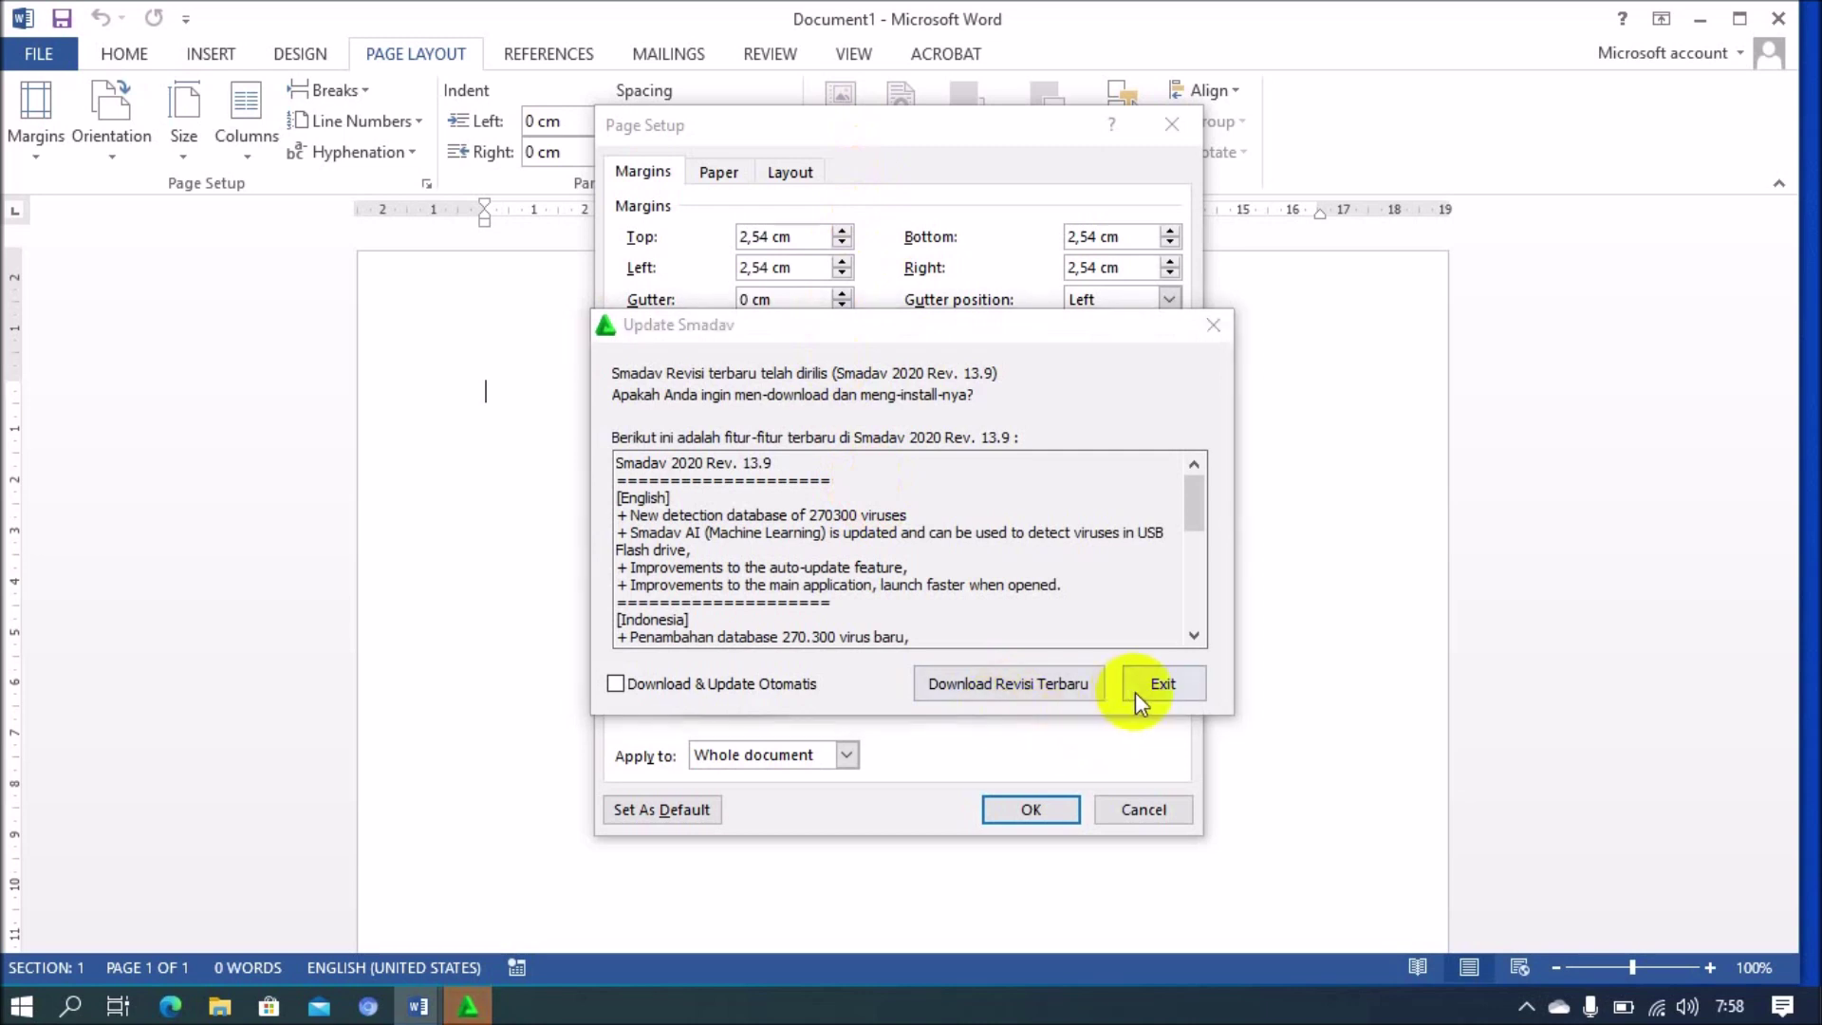
left_click(1151, 685)
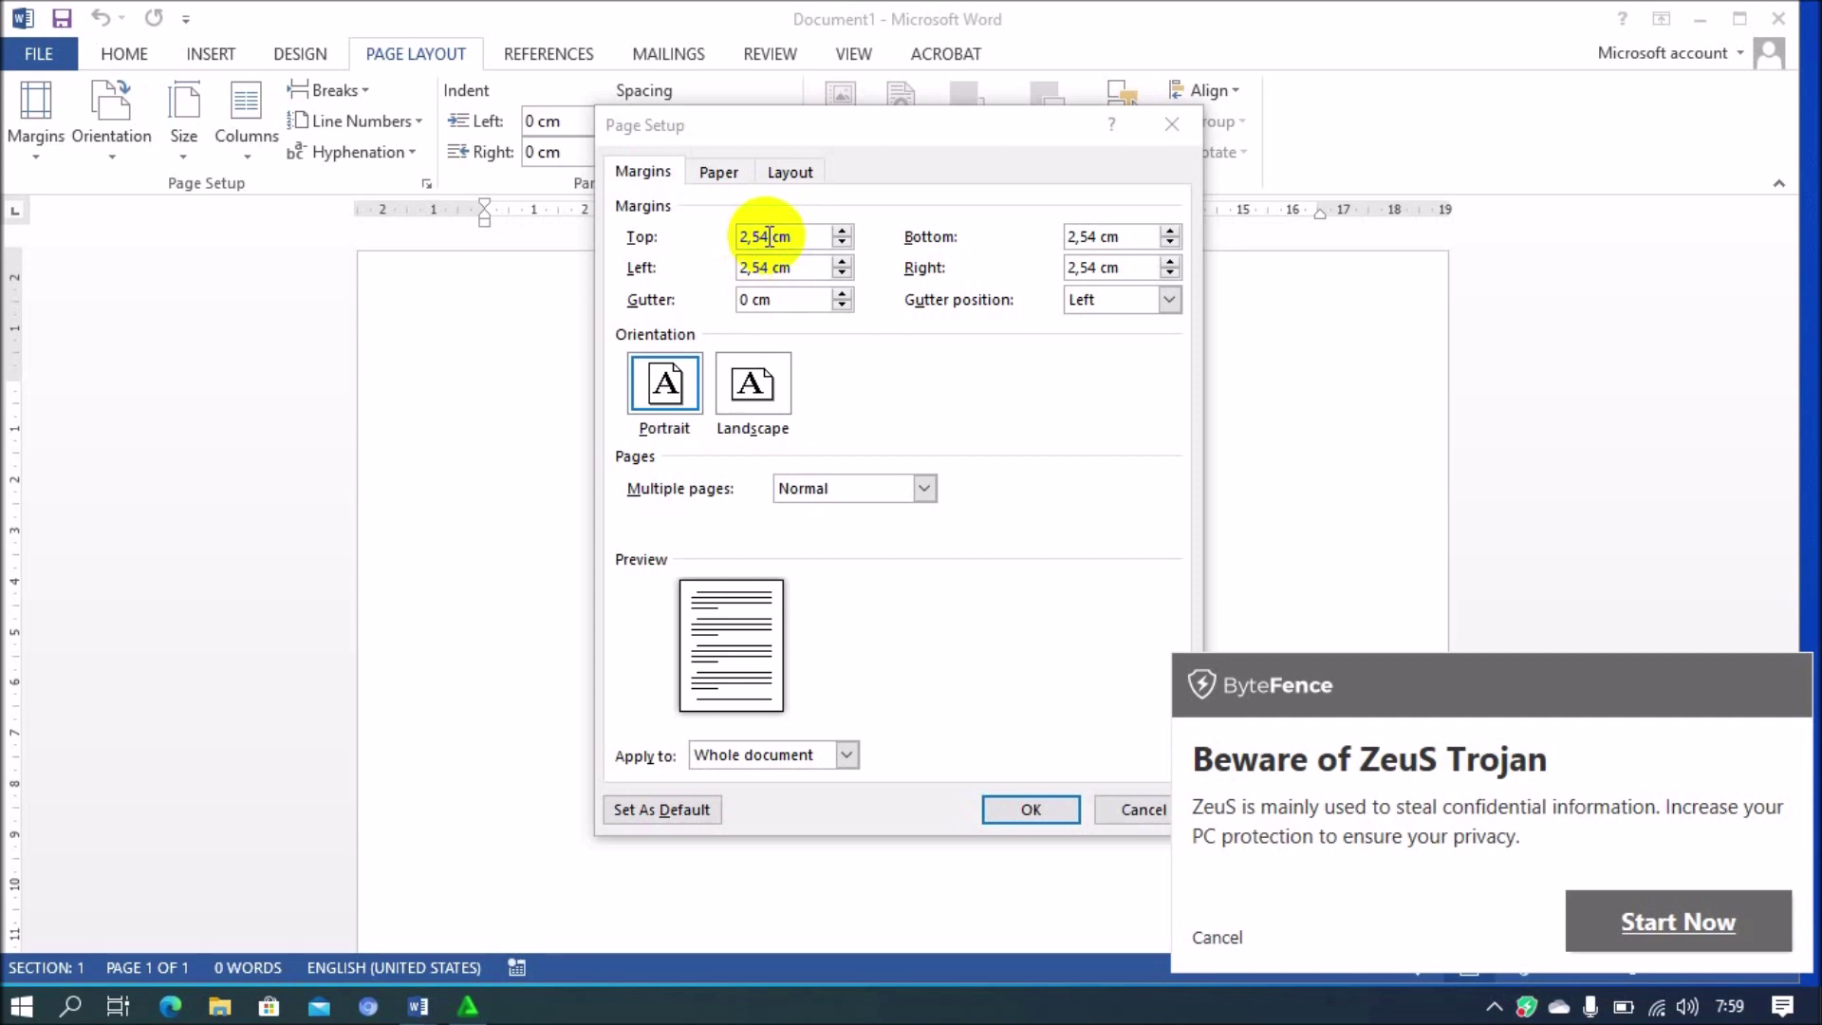
Step: Set margins to top 3 cm, left 4 cm, bottom 3 cm, right 3 cm, keeping portrait
left_click(769, 236)
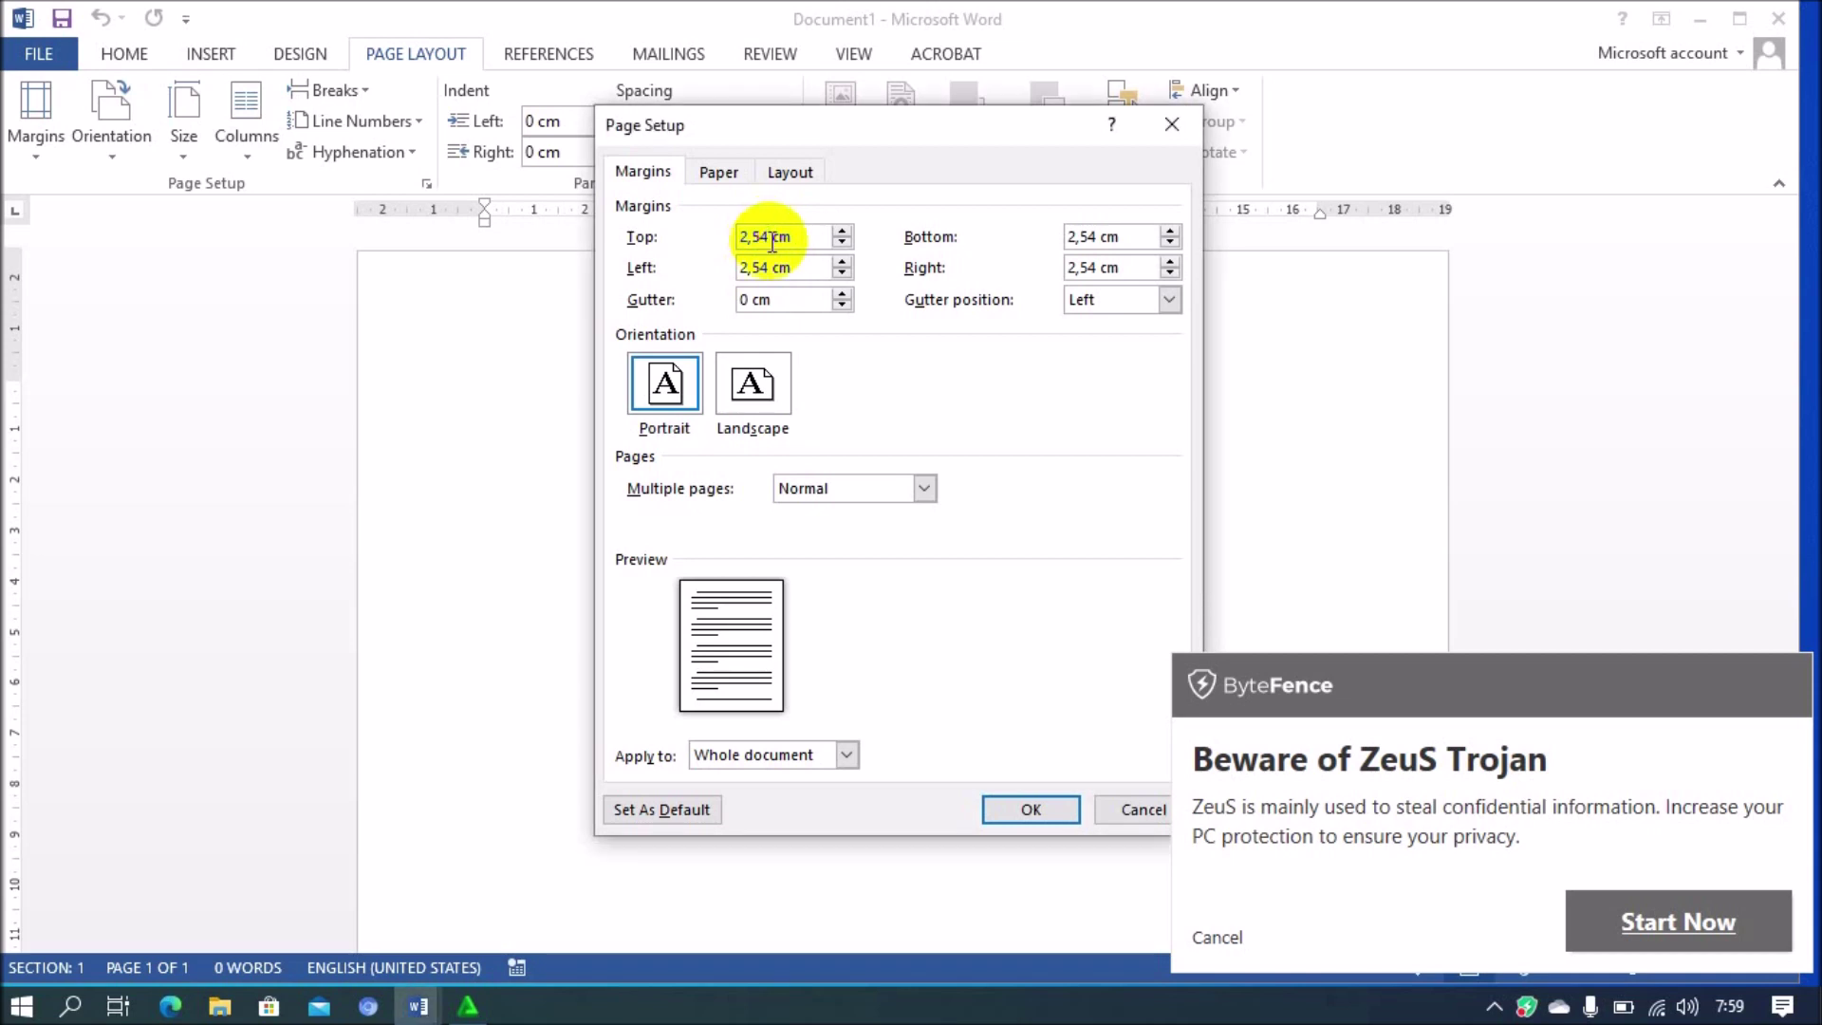
double_click(730, 237)
type("3")
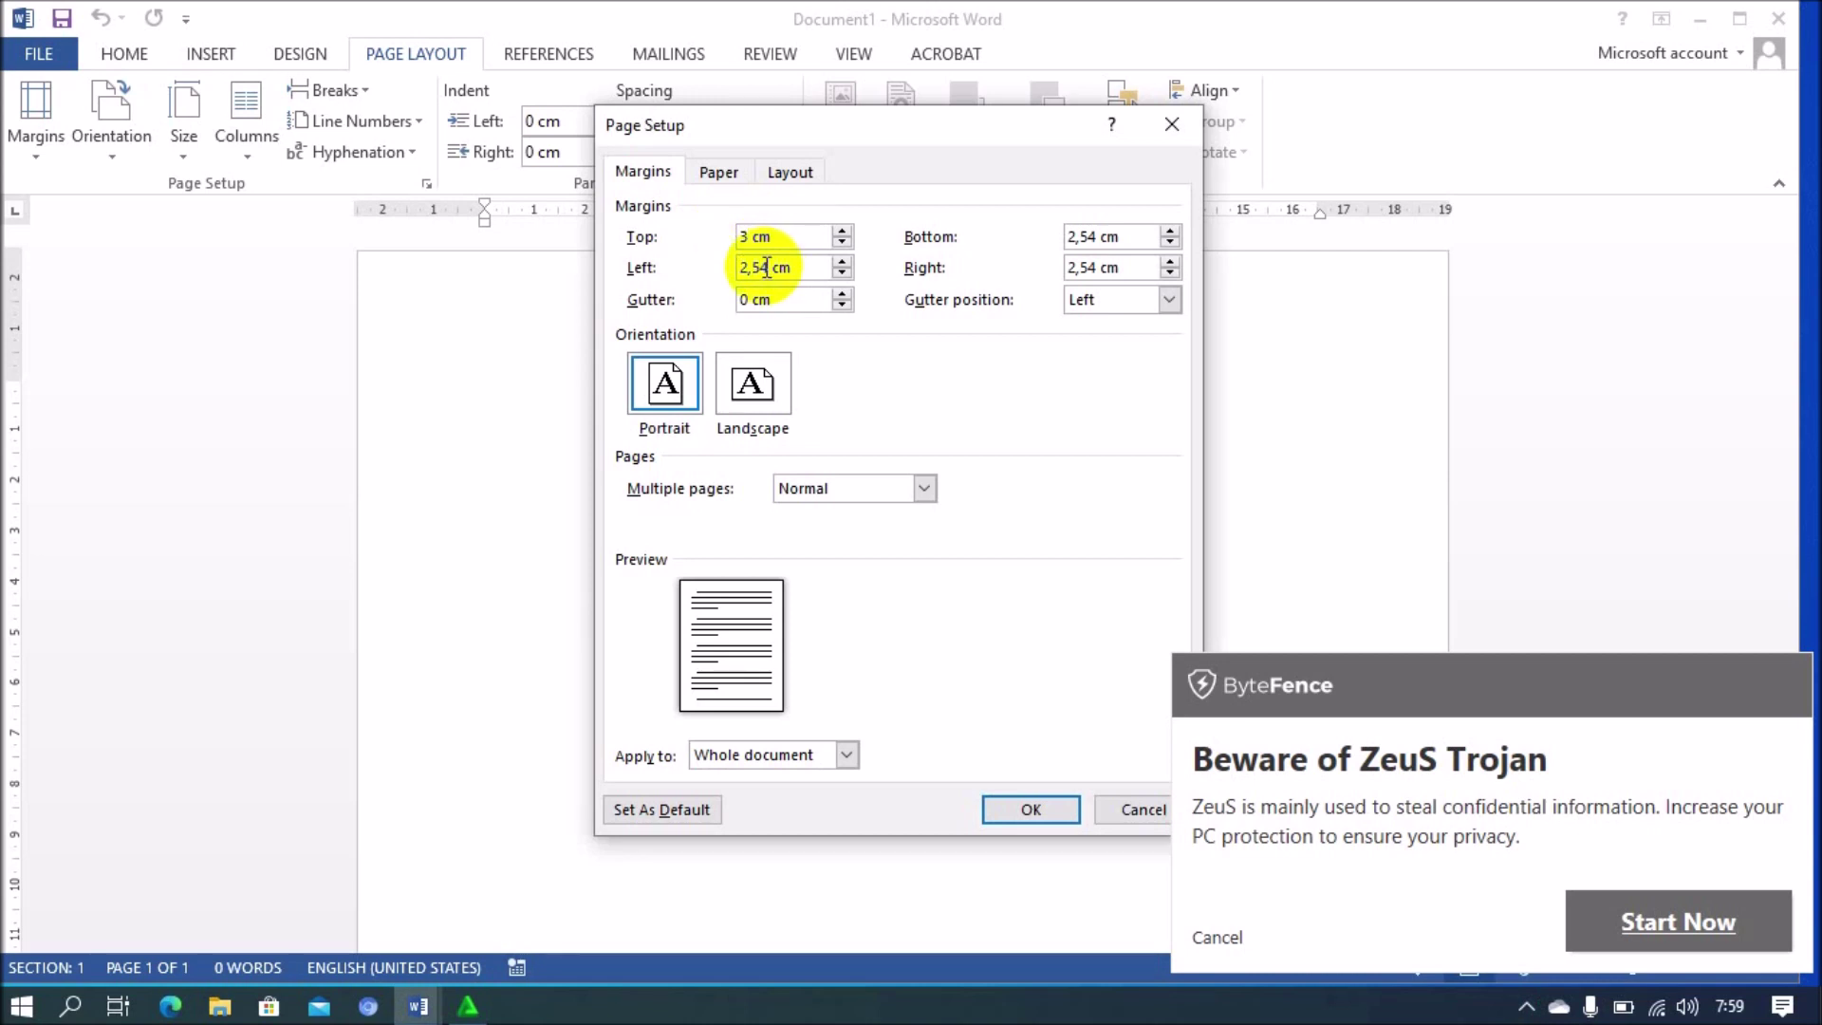
left_click_drag(771, 268, 728, 275)
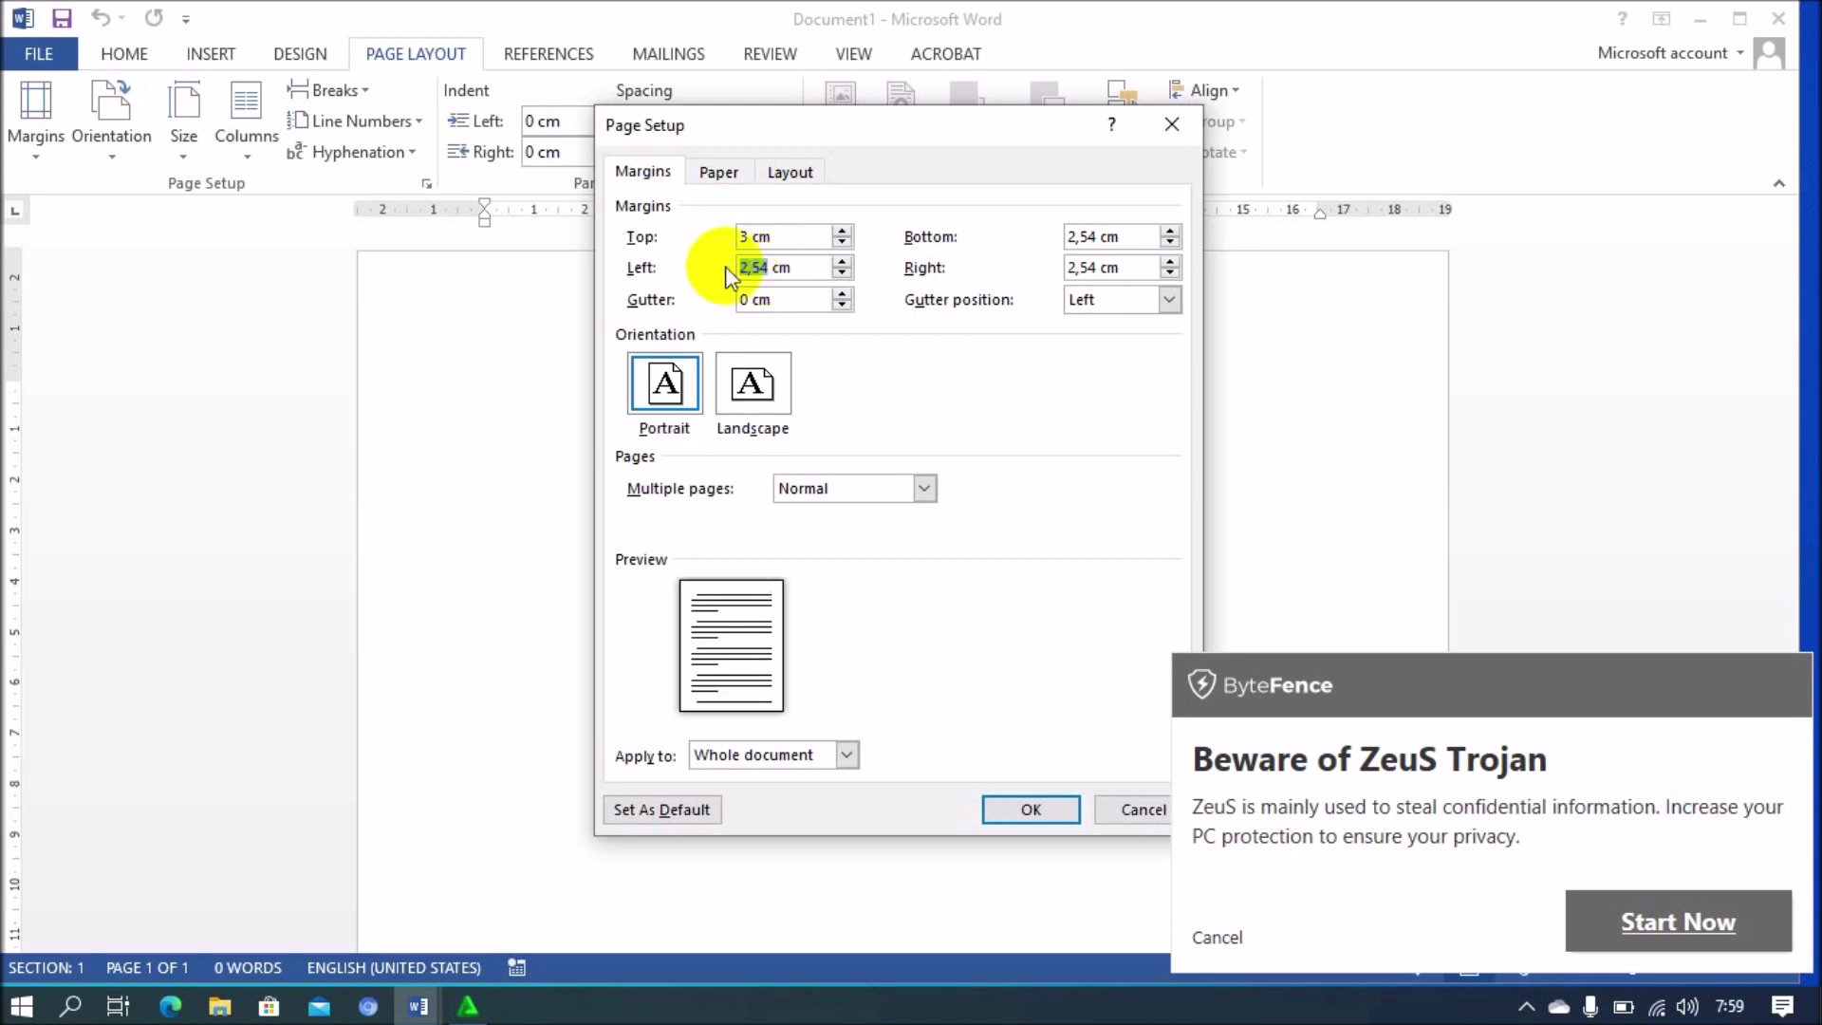
type("4")
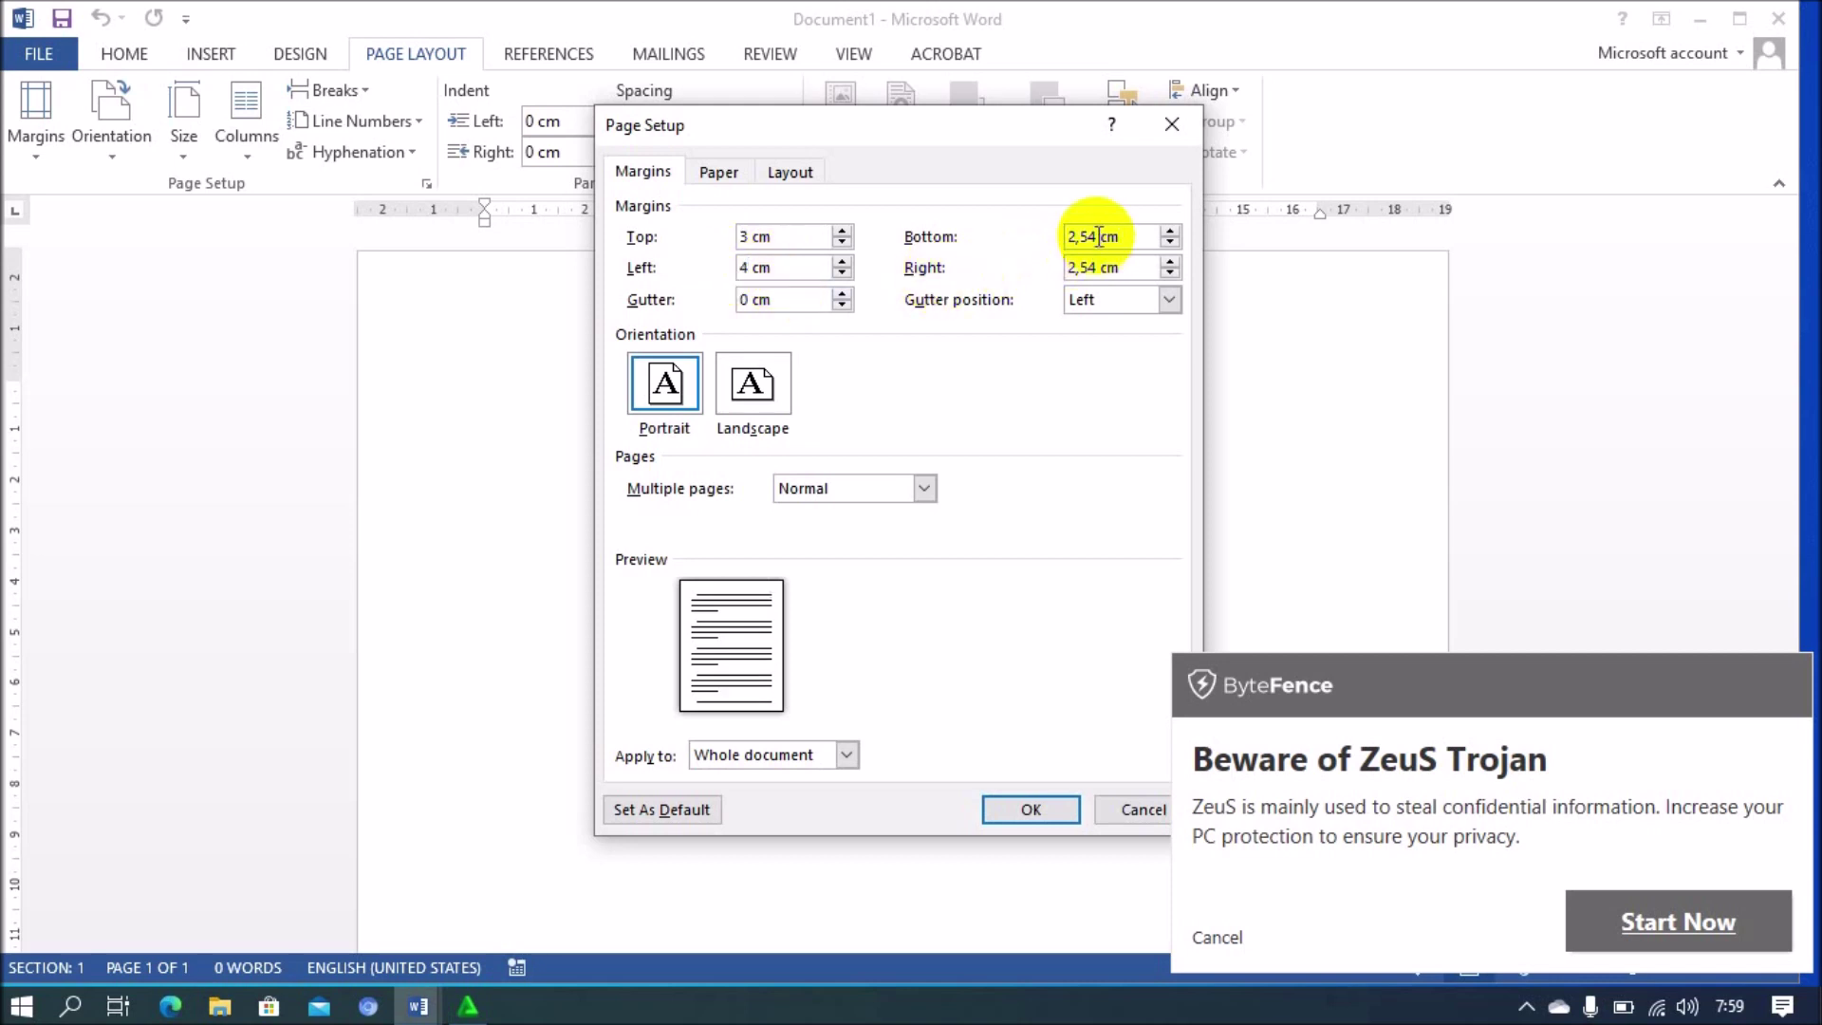
left_click_drag(1098, 236, 1056, 239)
type("3")
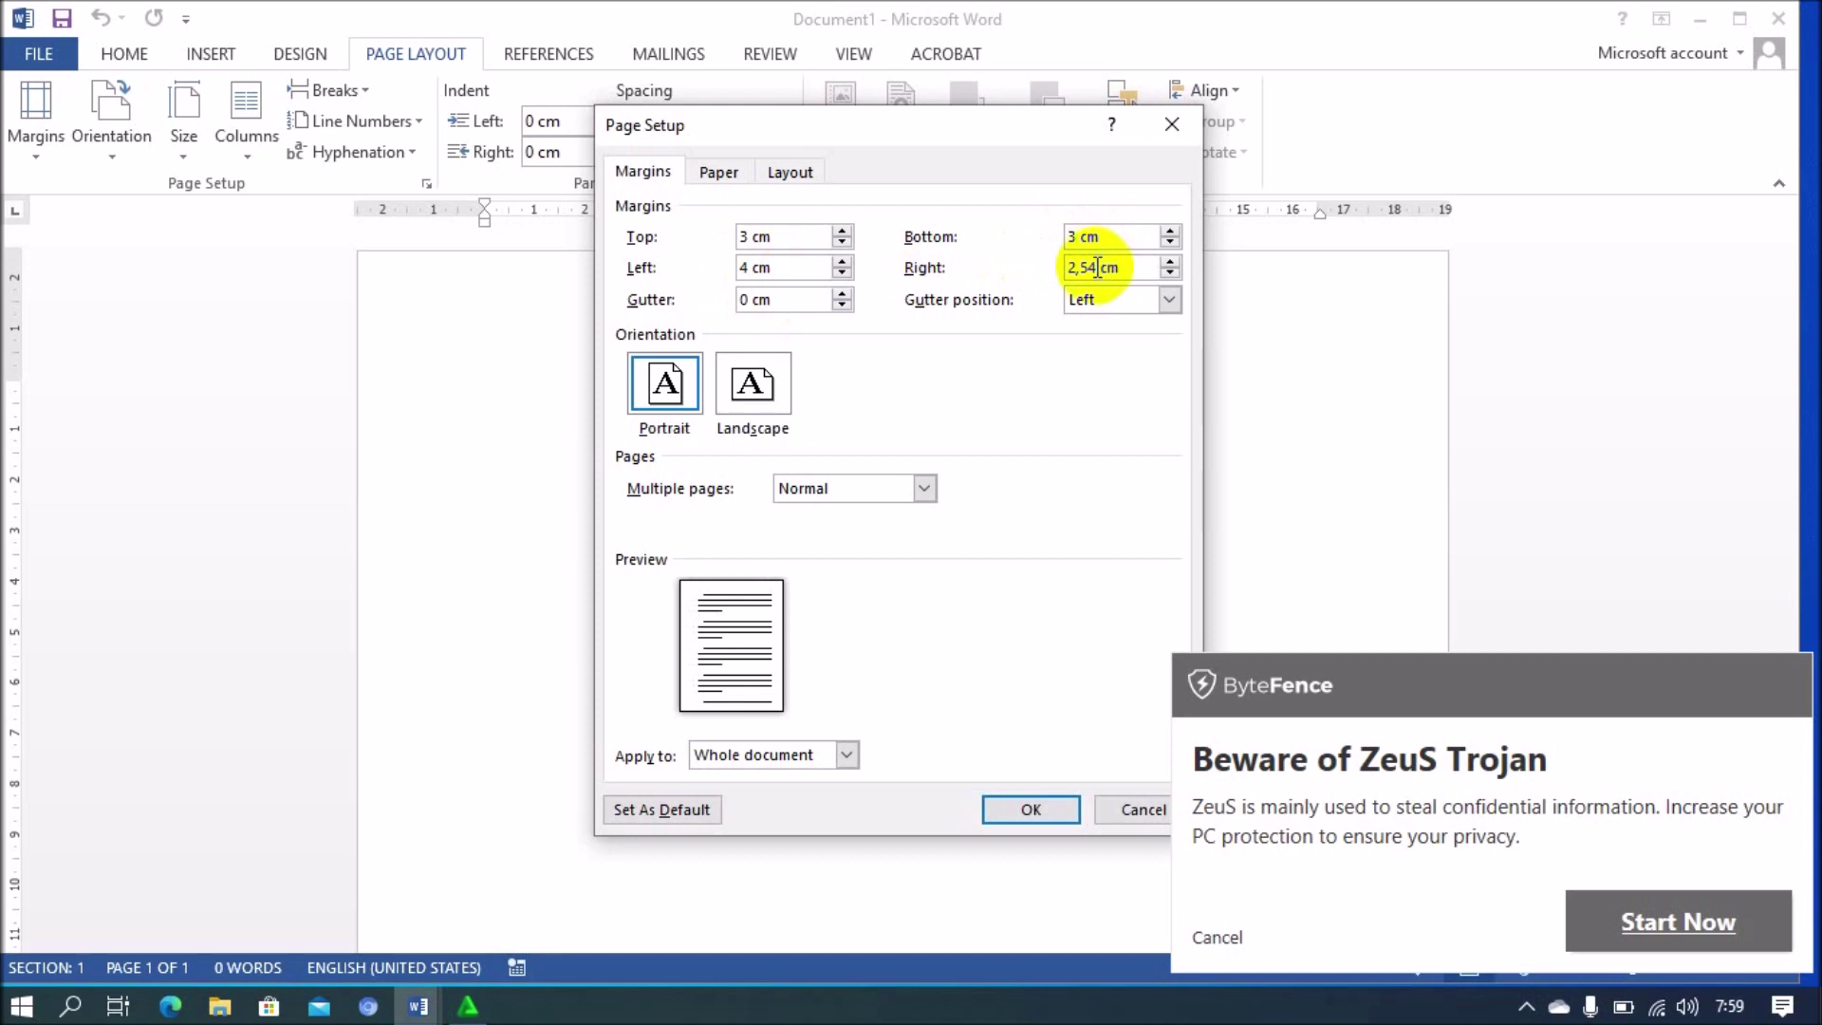
left_click_drag(1103, 266, 1057, 276)
type("3")
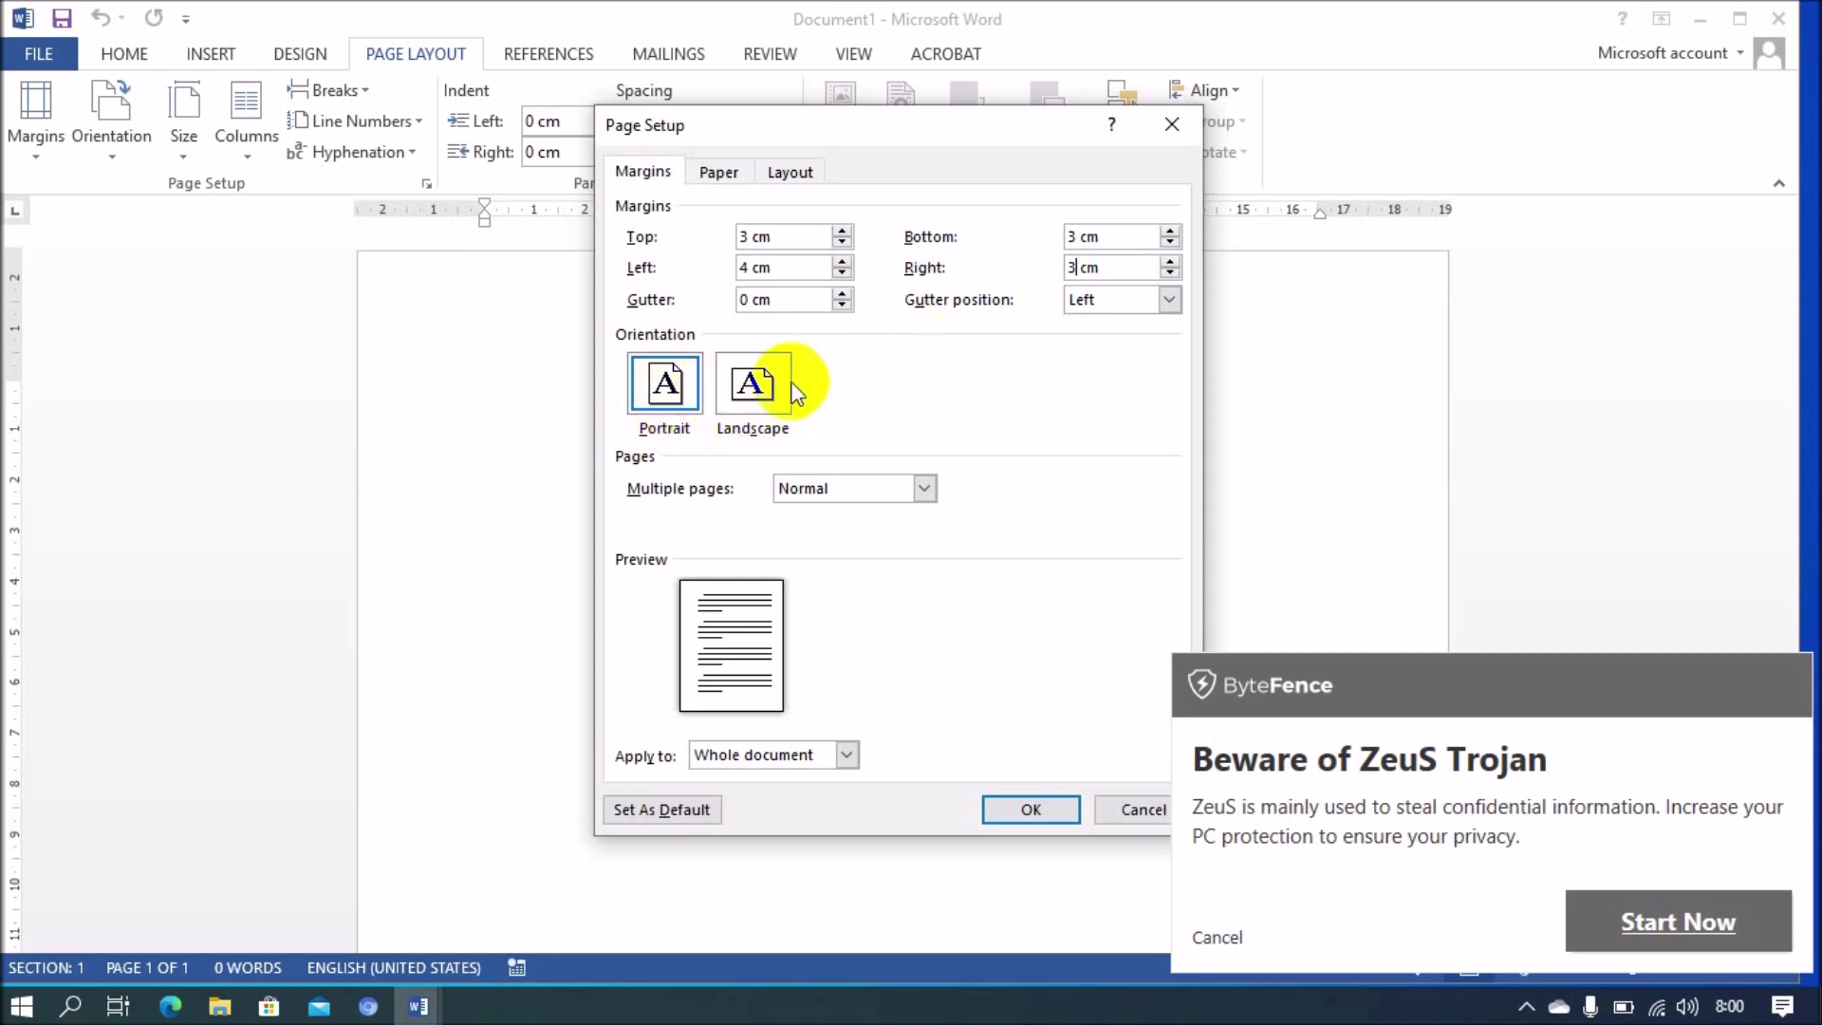
left_click(672, 387)
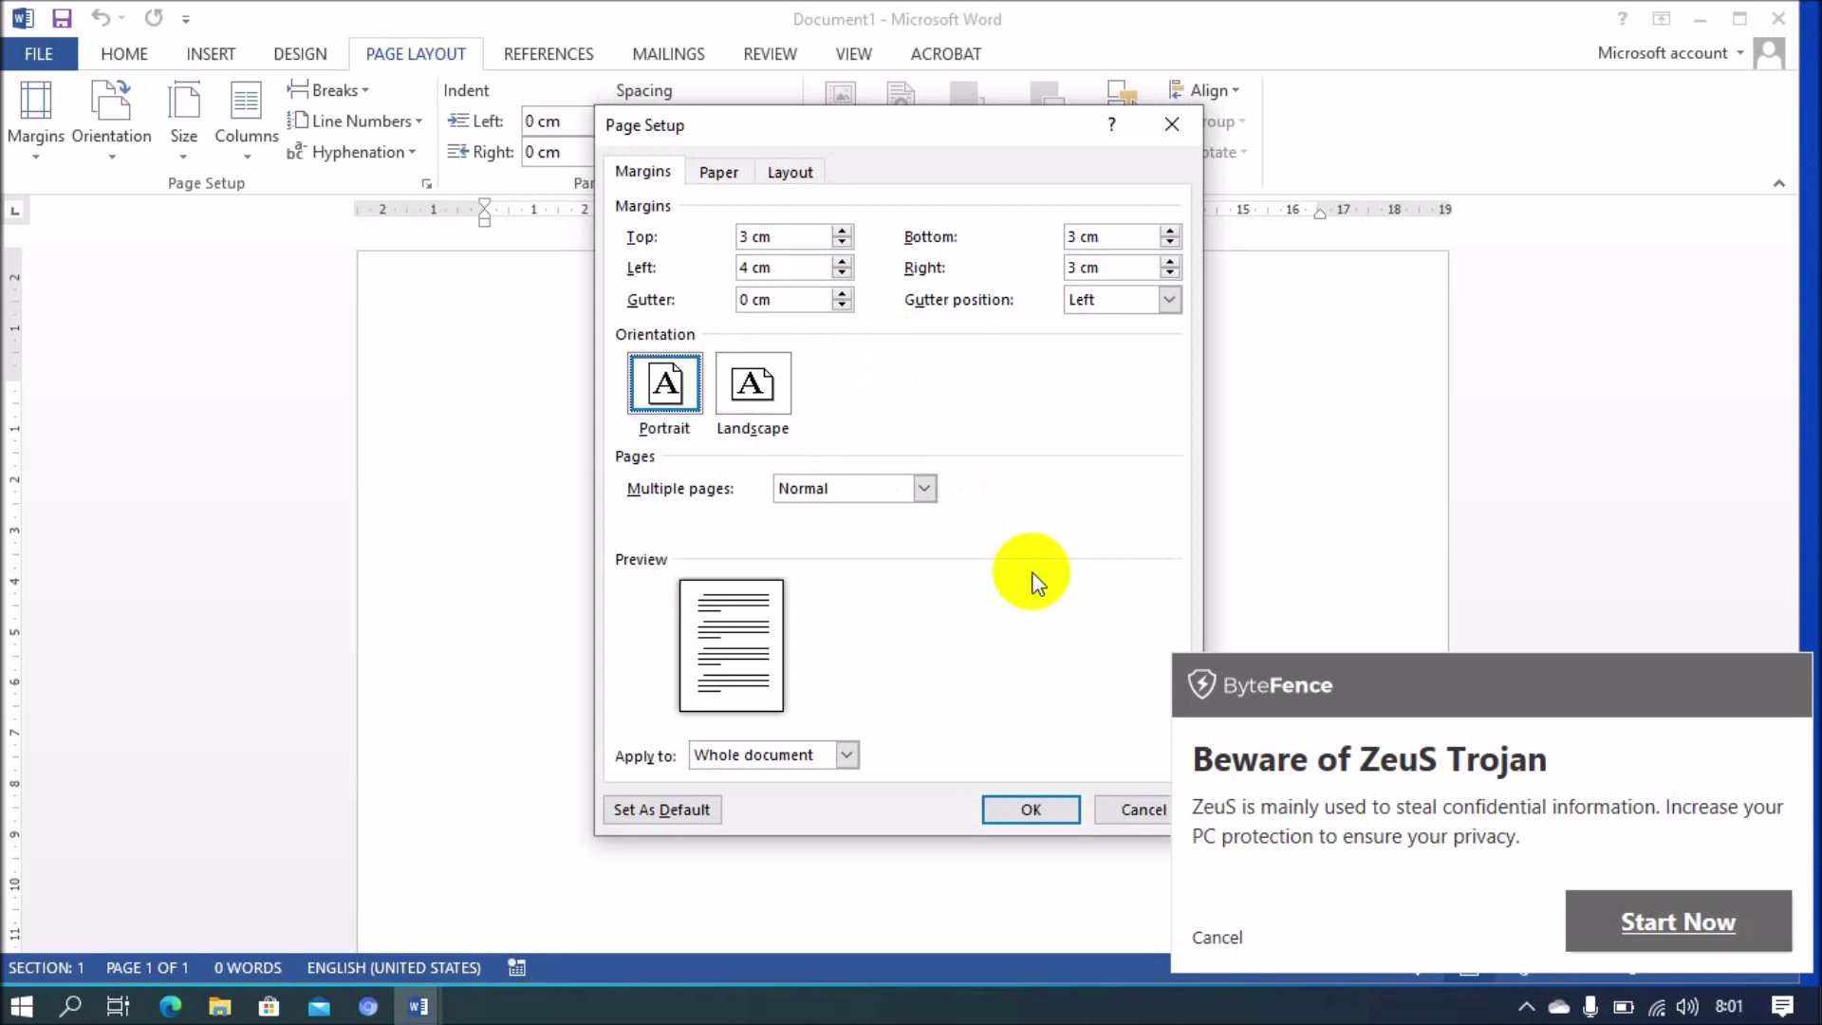
Step: Choose A4 (21 × 29,7 cm) as the paper size and dismiss the antivirus popup
left_click(721, 174)
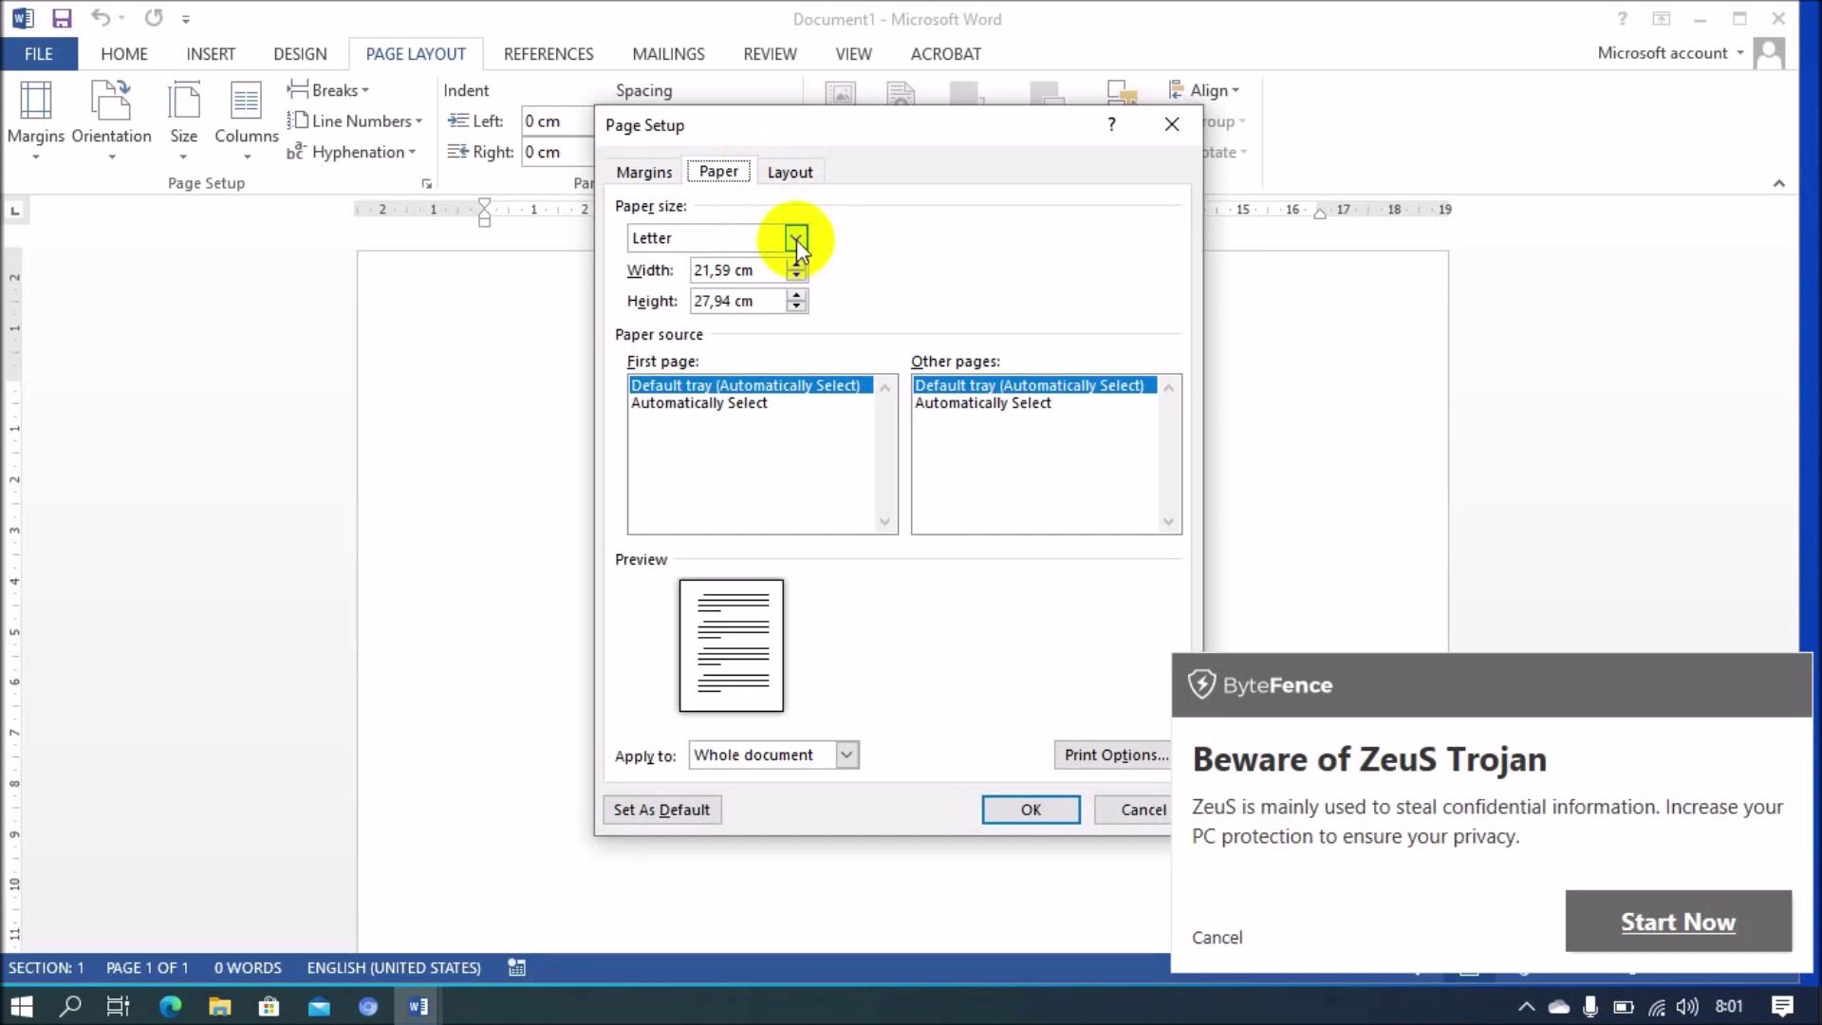
left_click(795, 237)
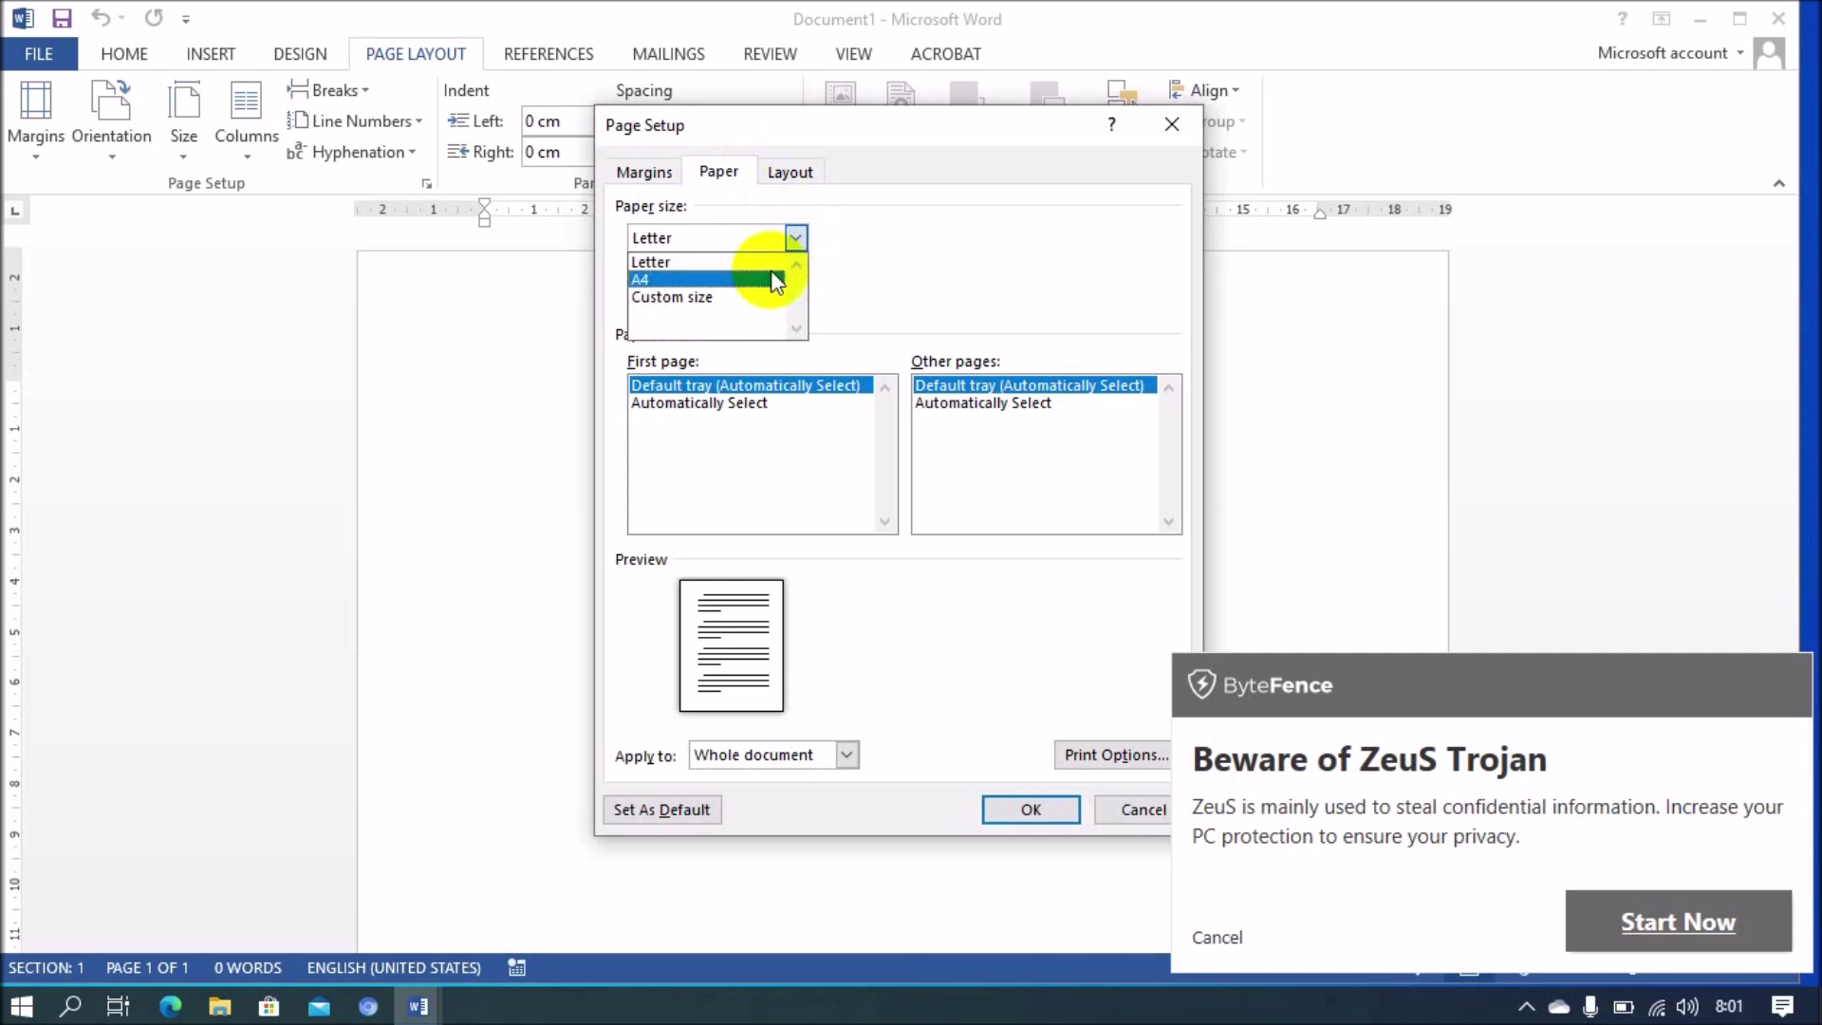
left_click(777, 280)
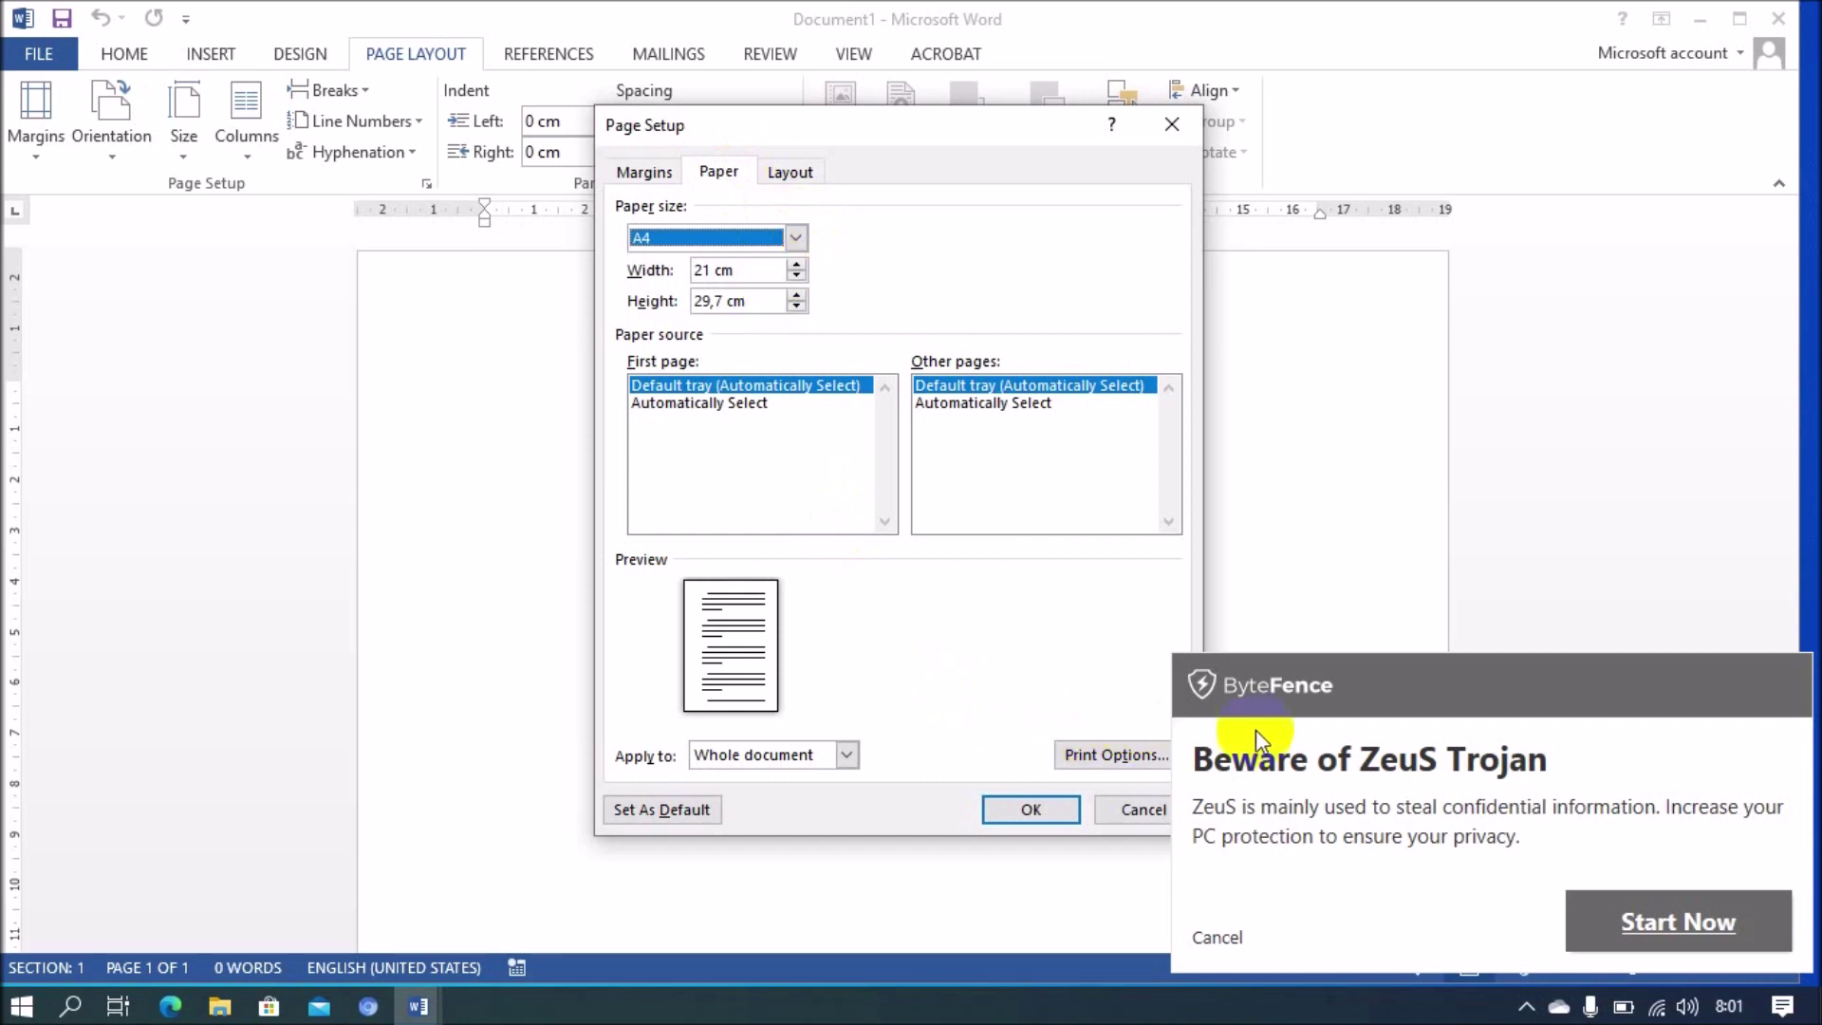
left_click(1221, 939)
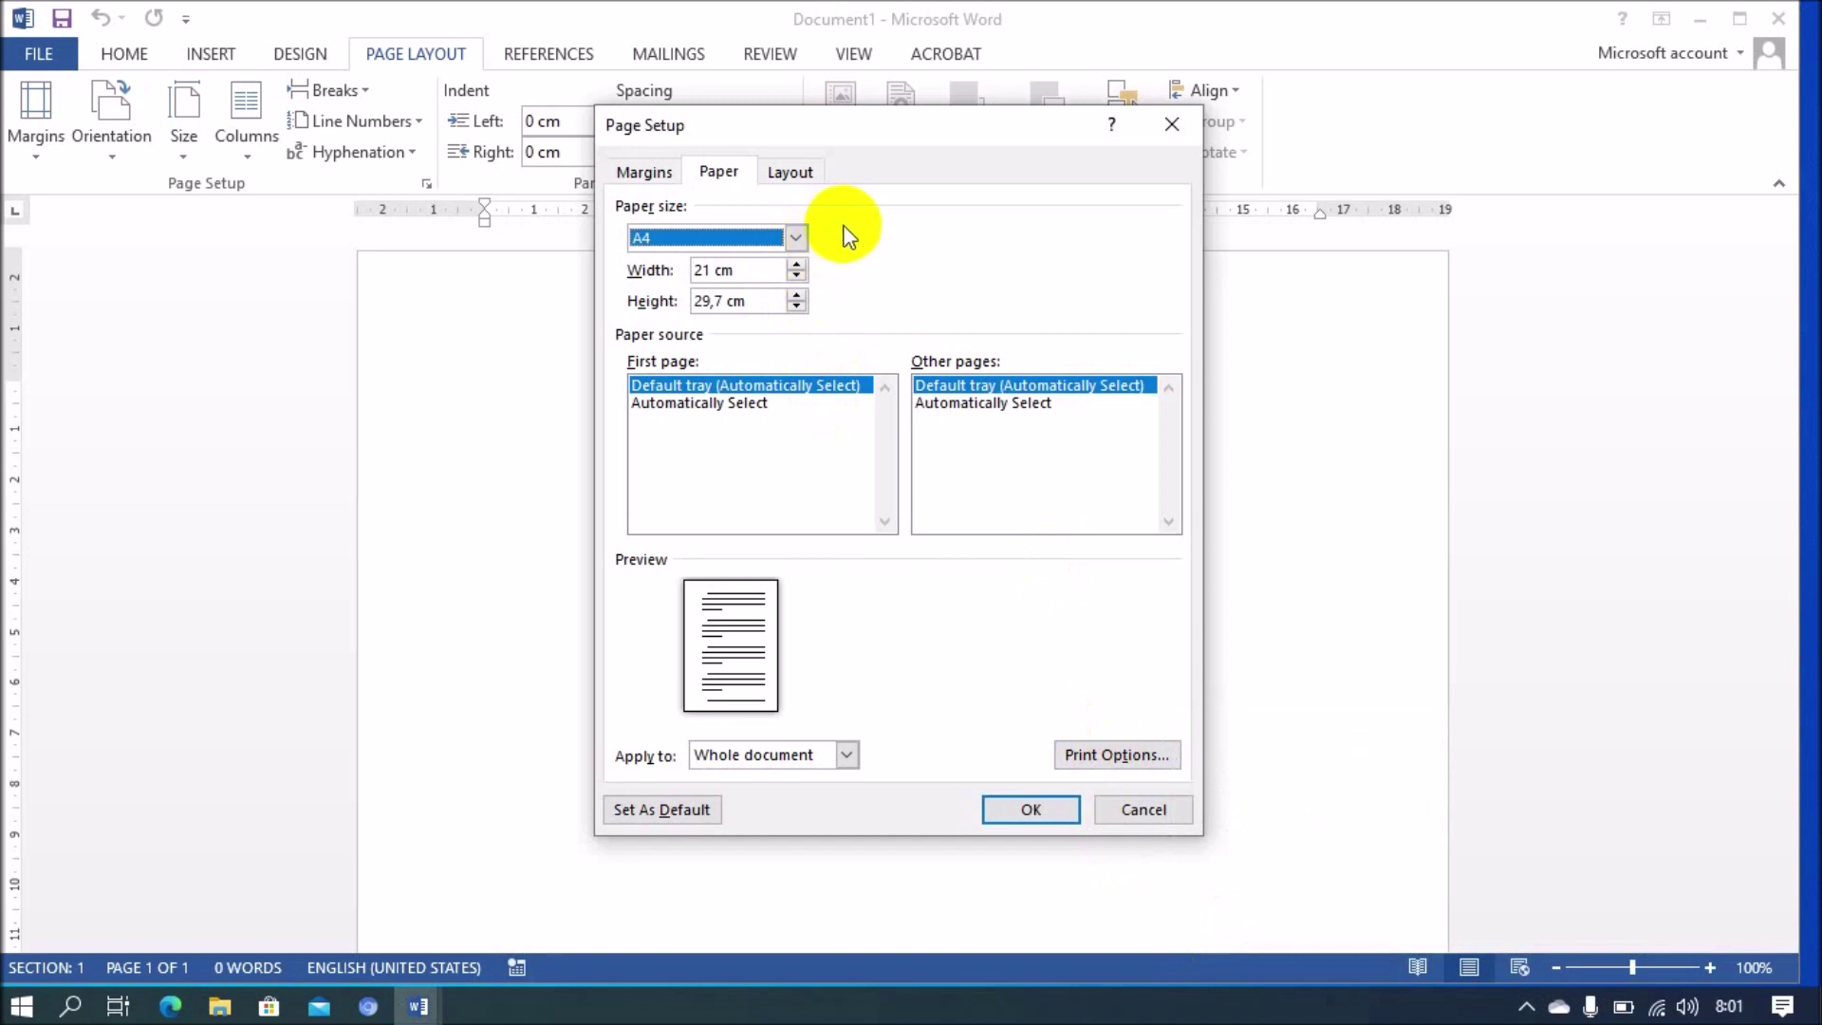
Step: Apply the A4 size and margins to the whole document and confirm with OK
left_click(846, 755)
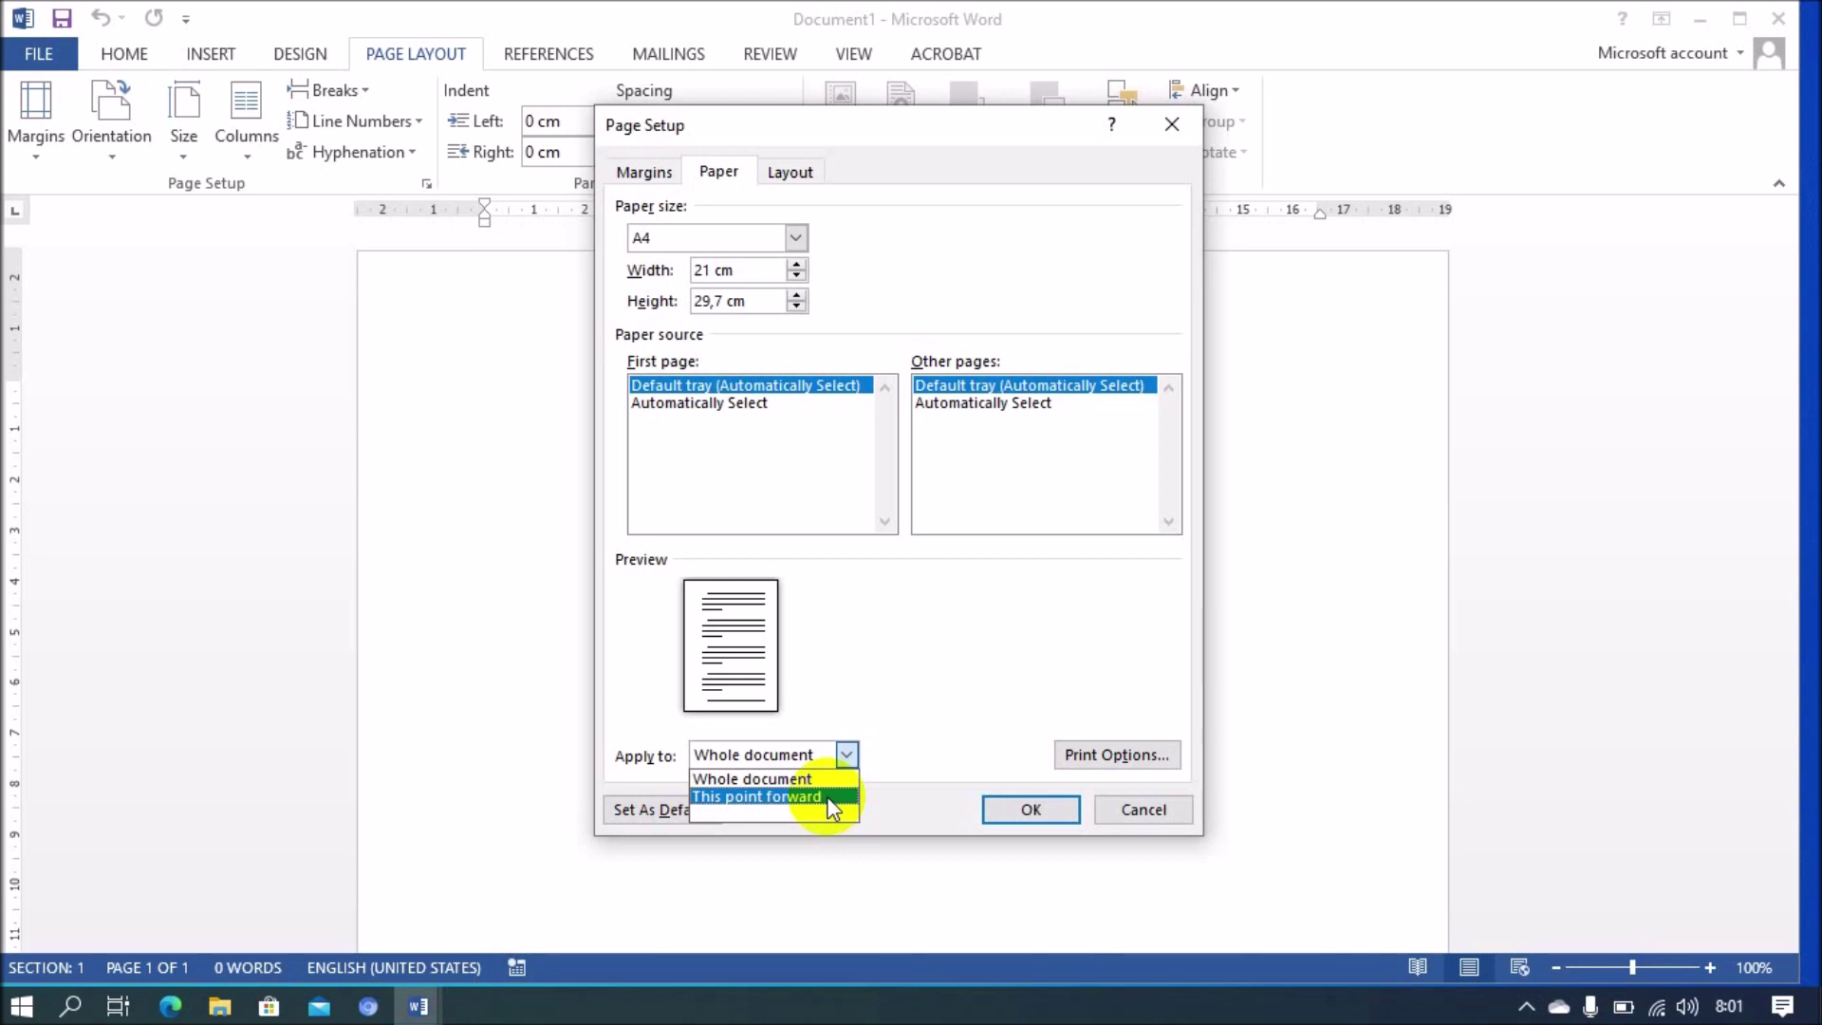
left_click(928, 655)
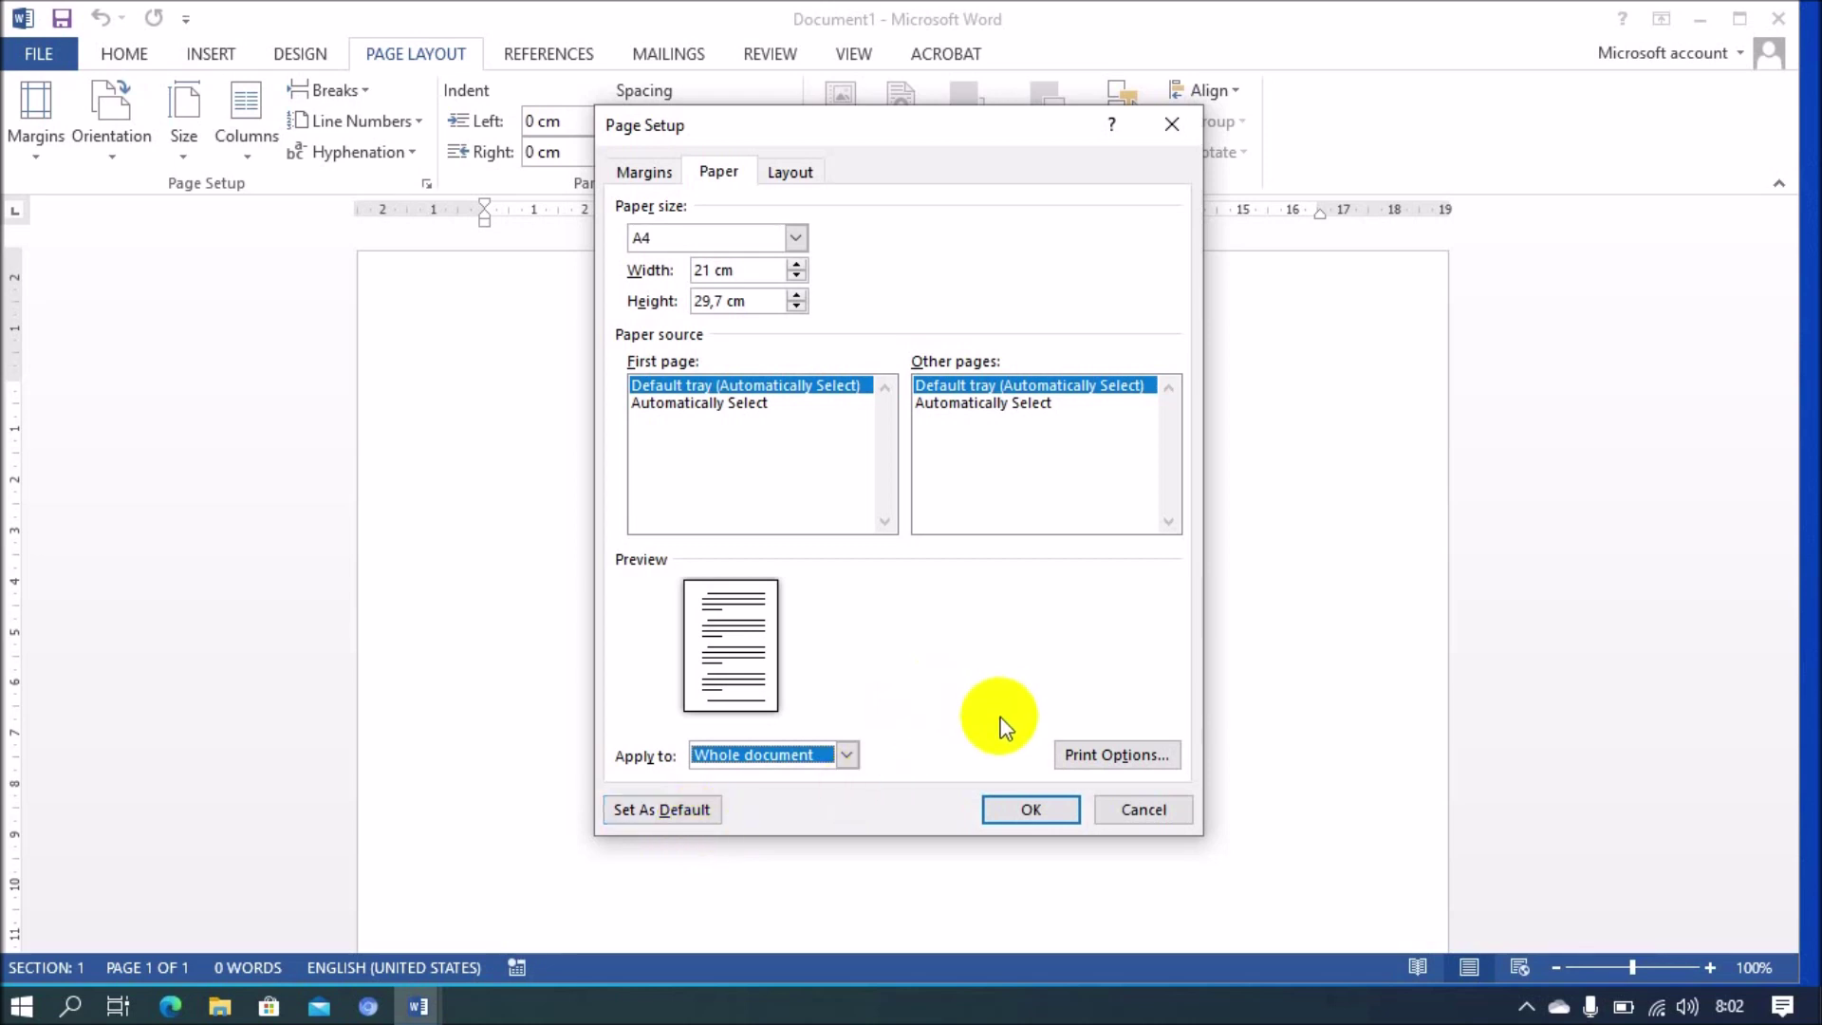
left_click(1024, 813)
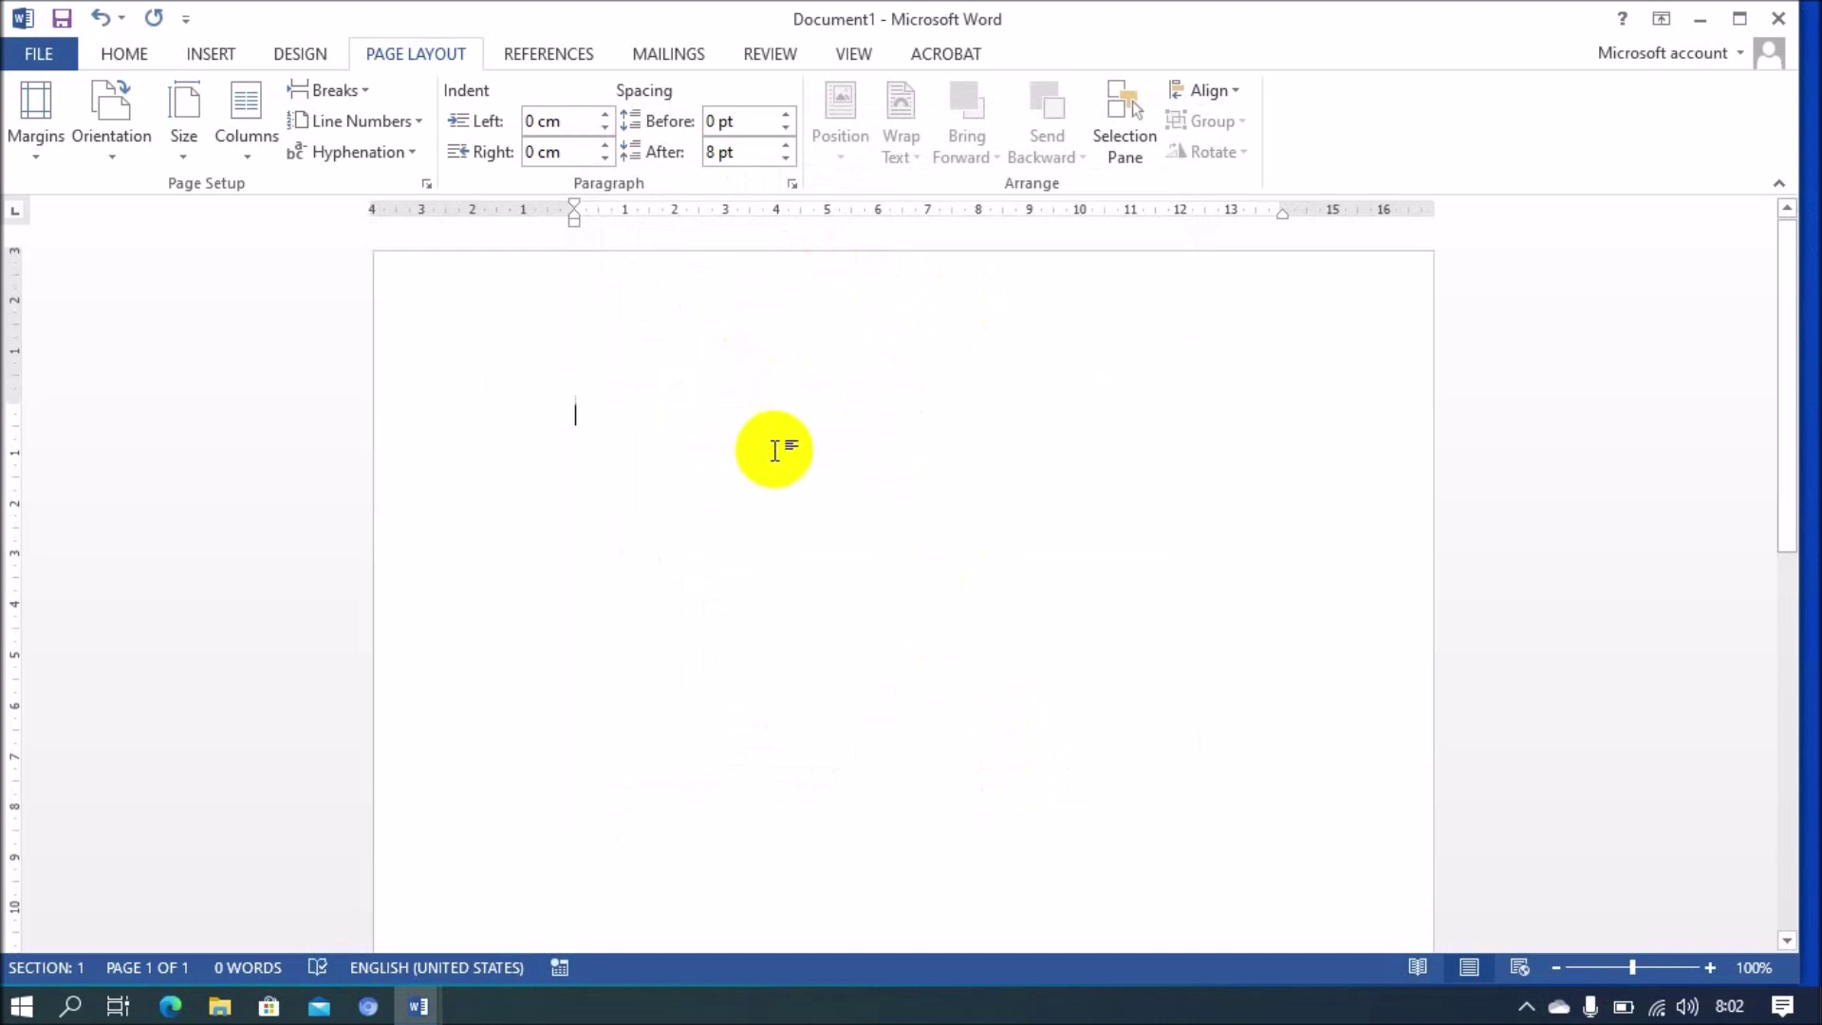
mouse_move(903, 570)
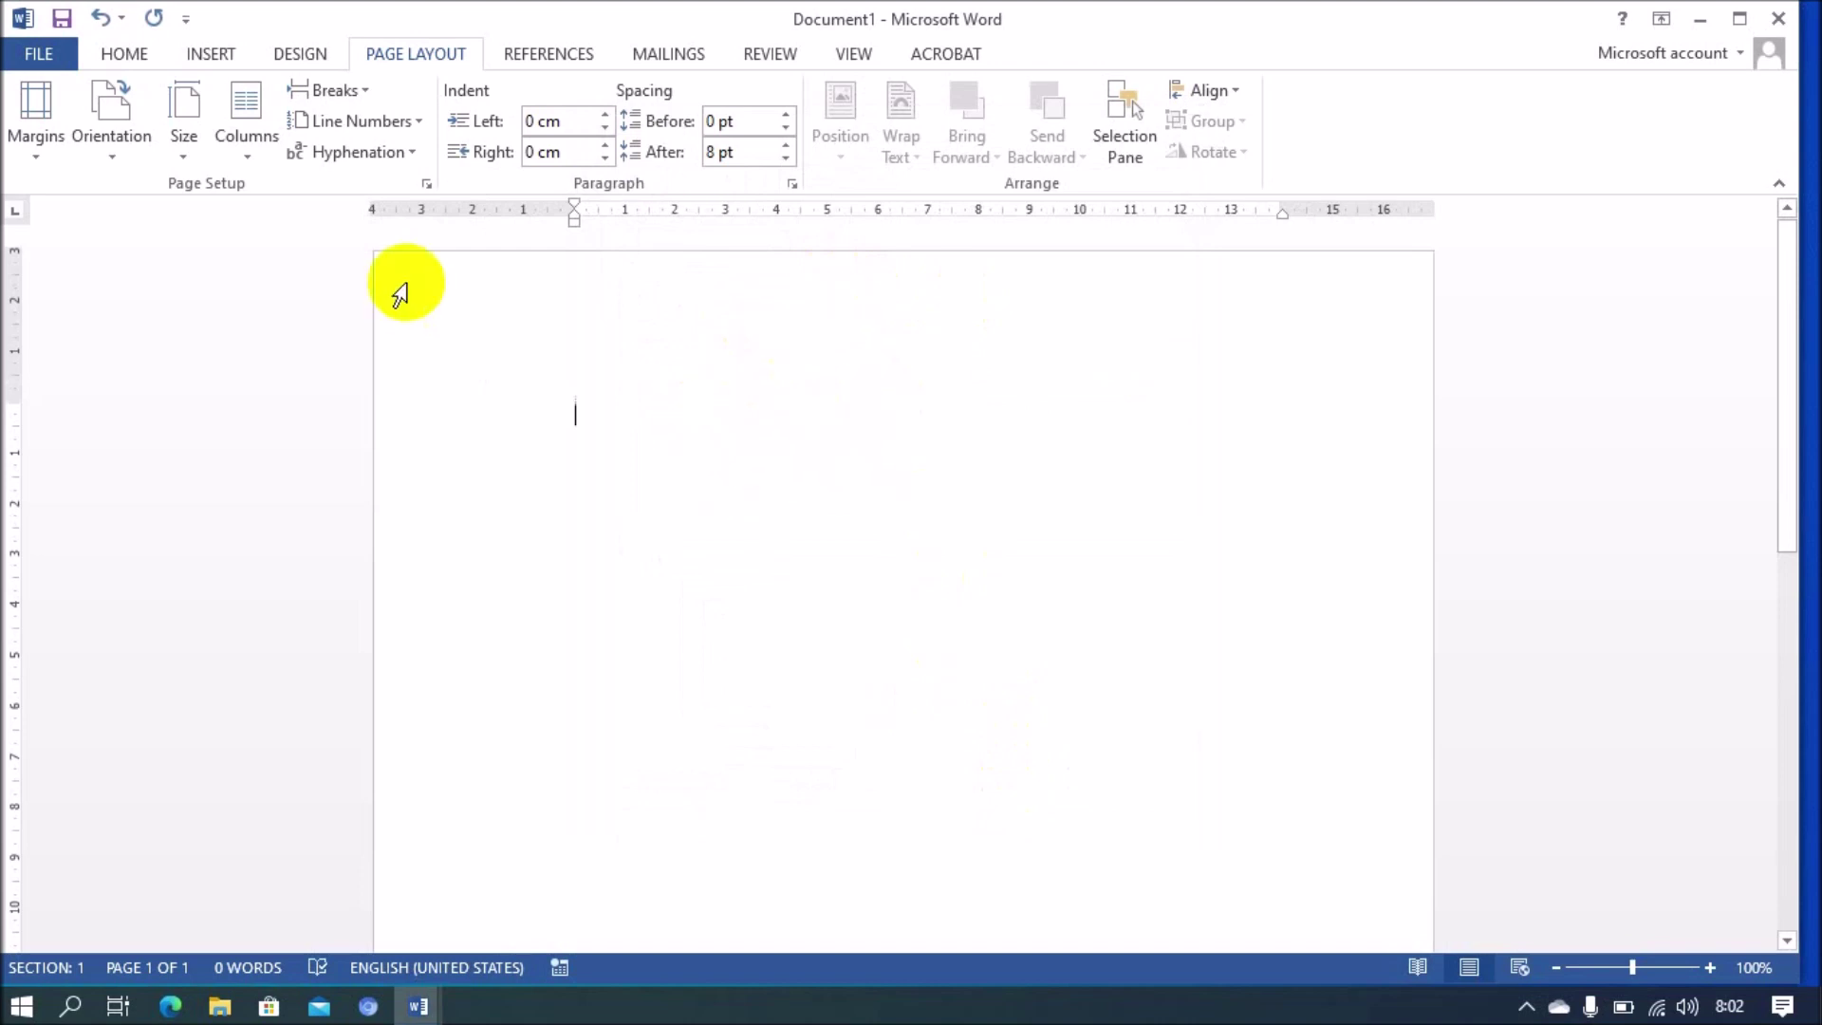
Step: Change the Home tab font from Calibri to Times New Roman
left_click(136, 64)
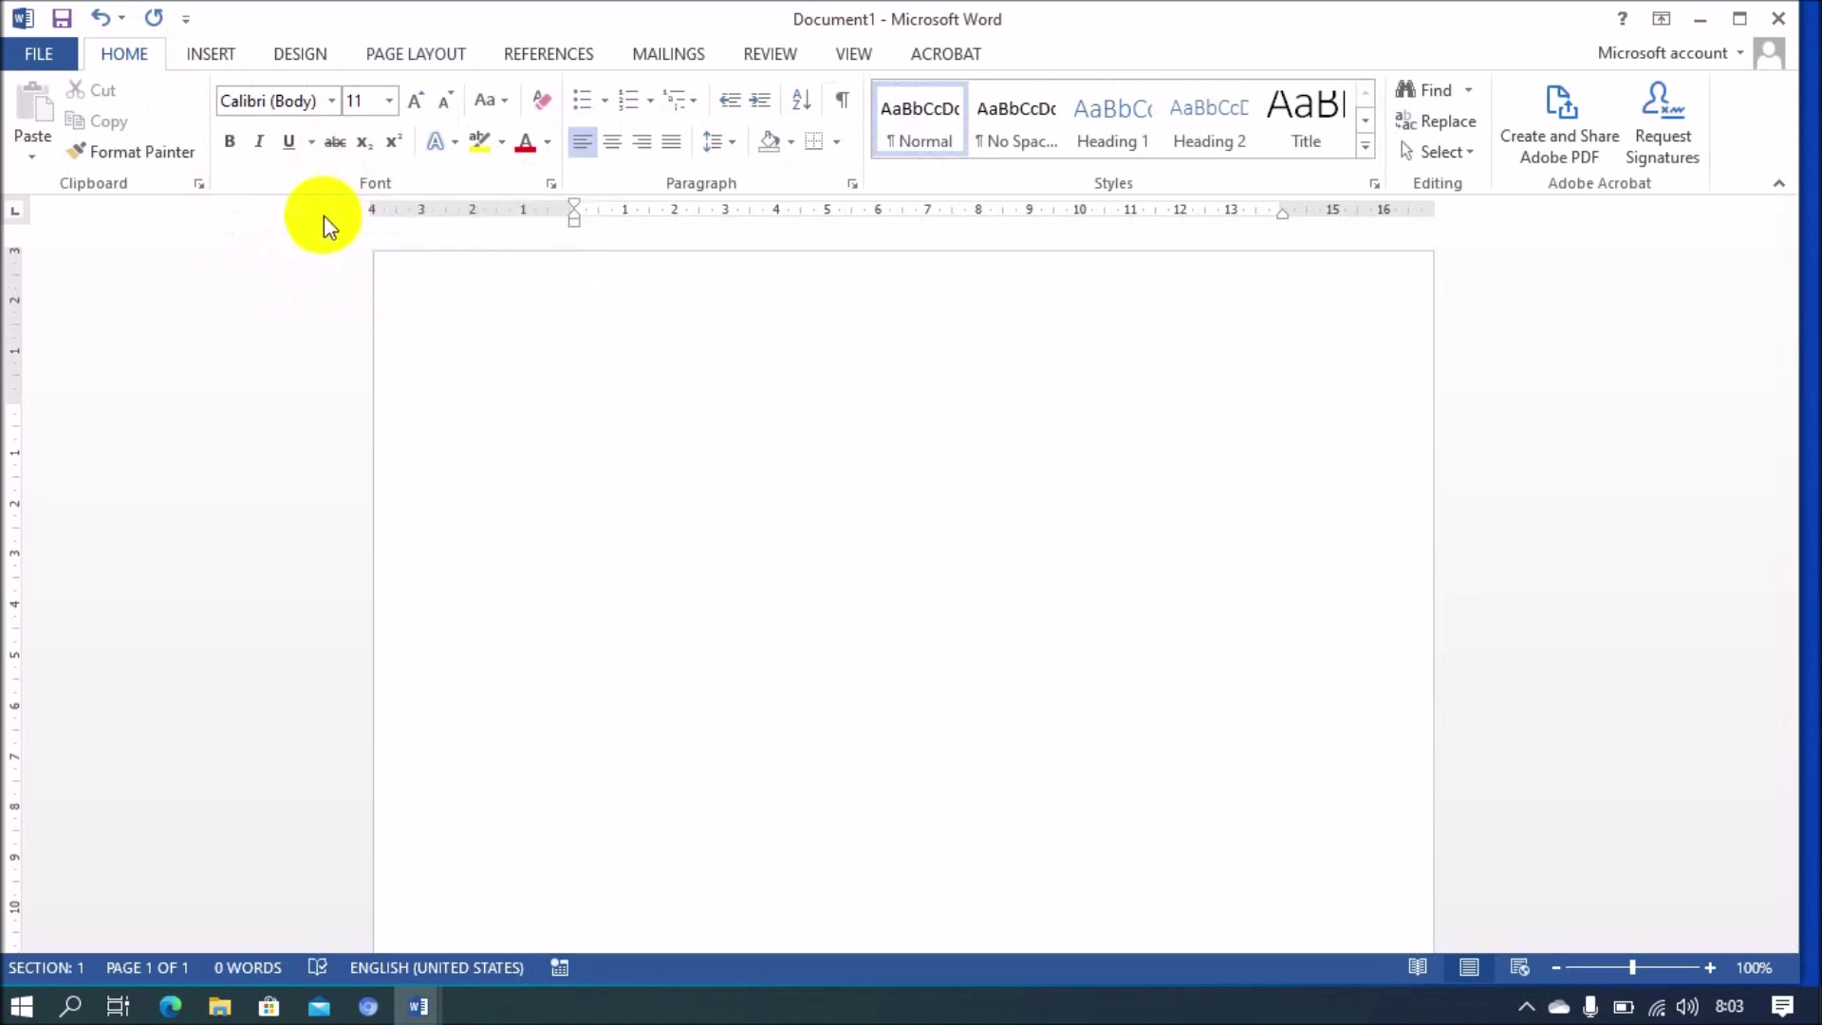
left_click(334, 106)
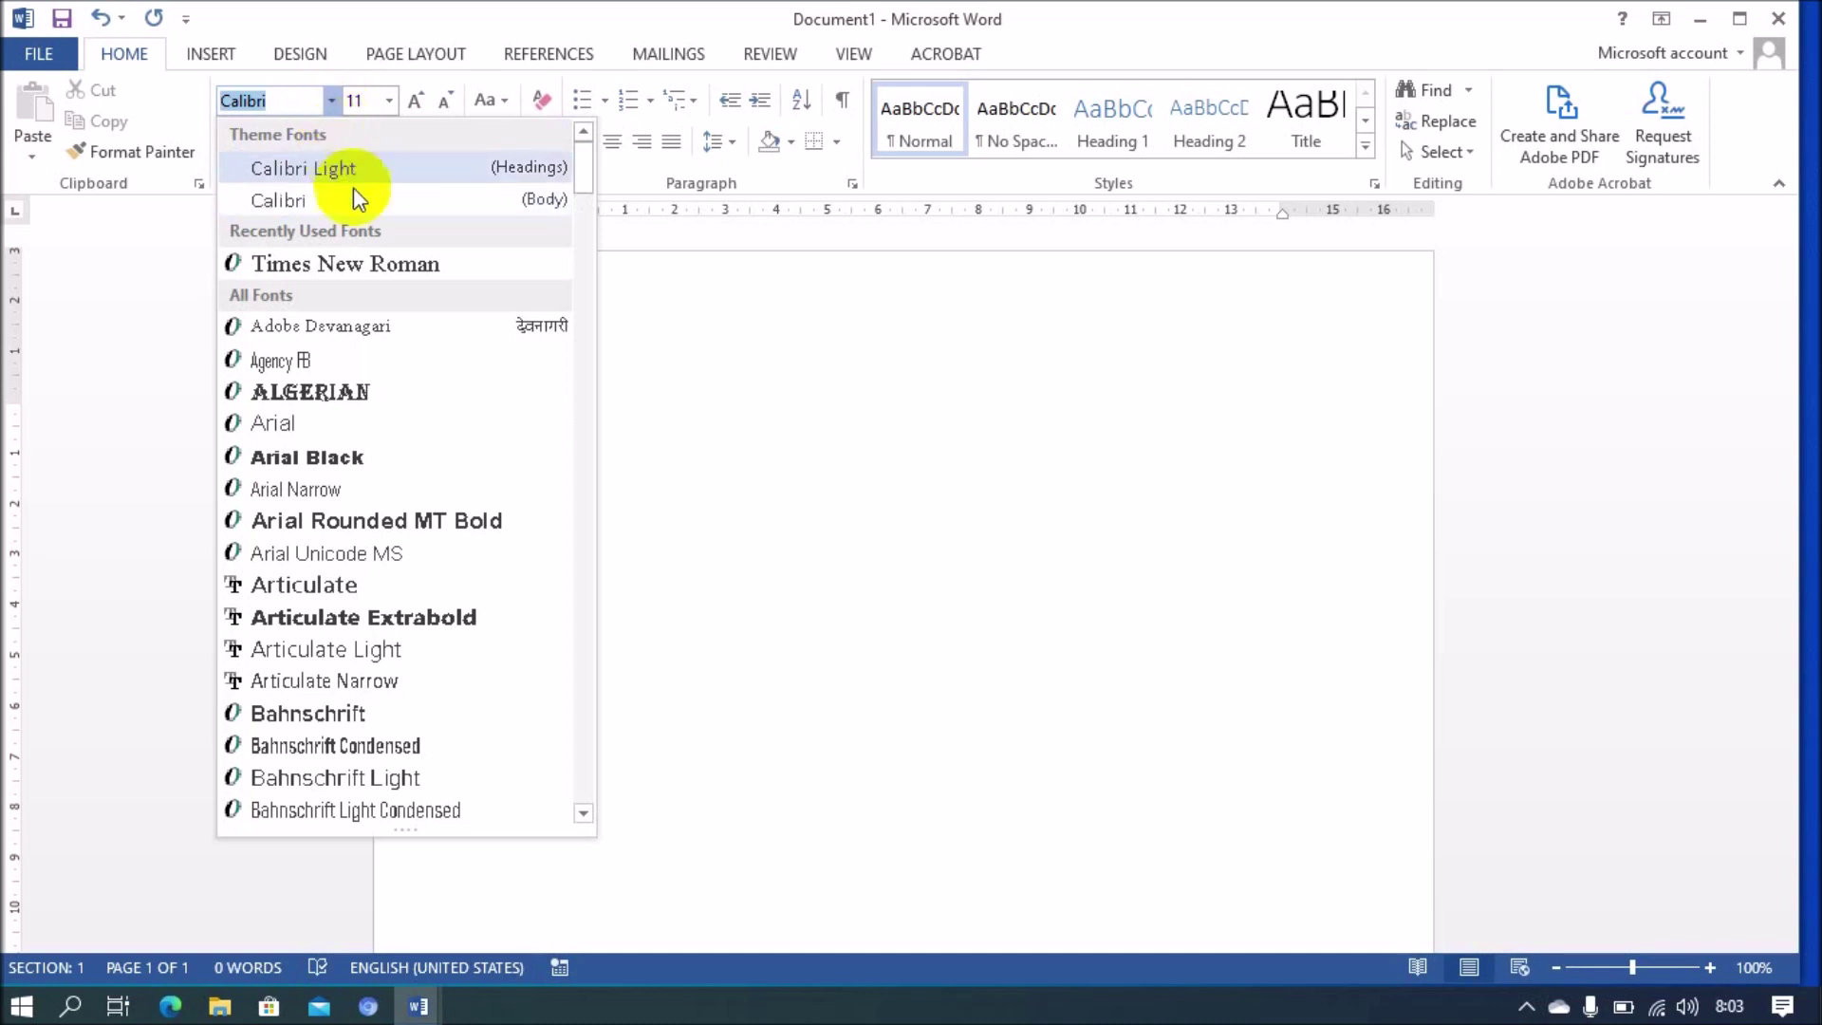
left_click(363, 262)
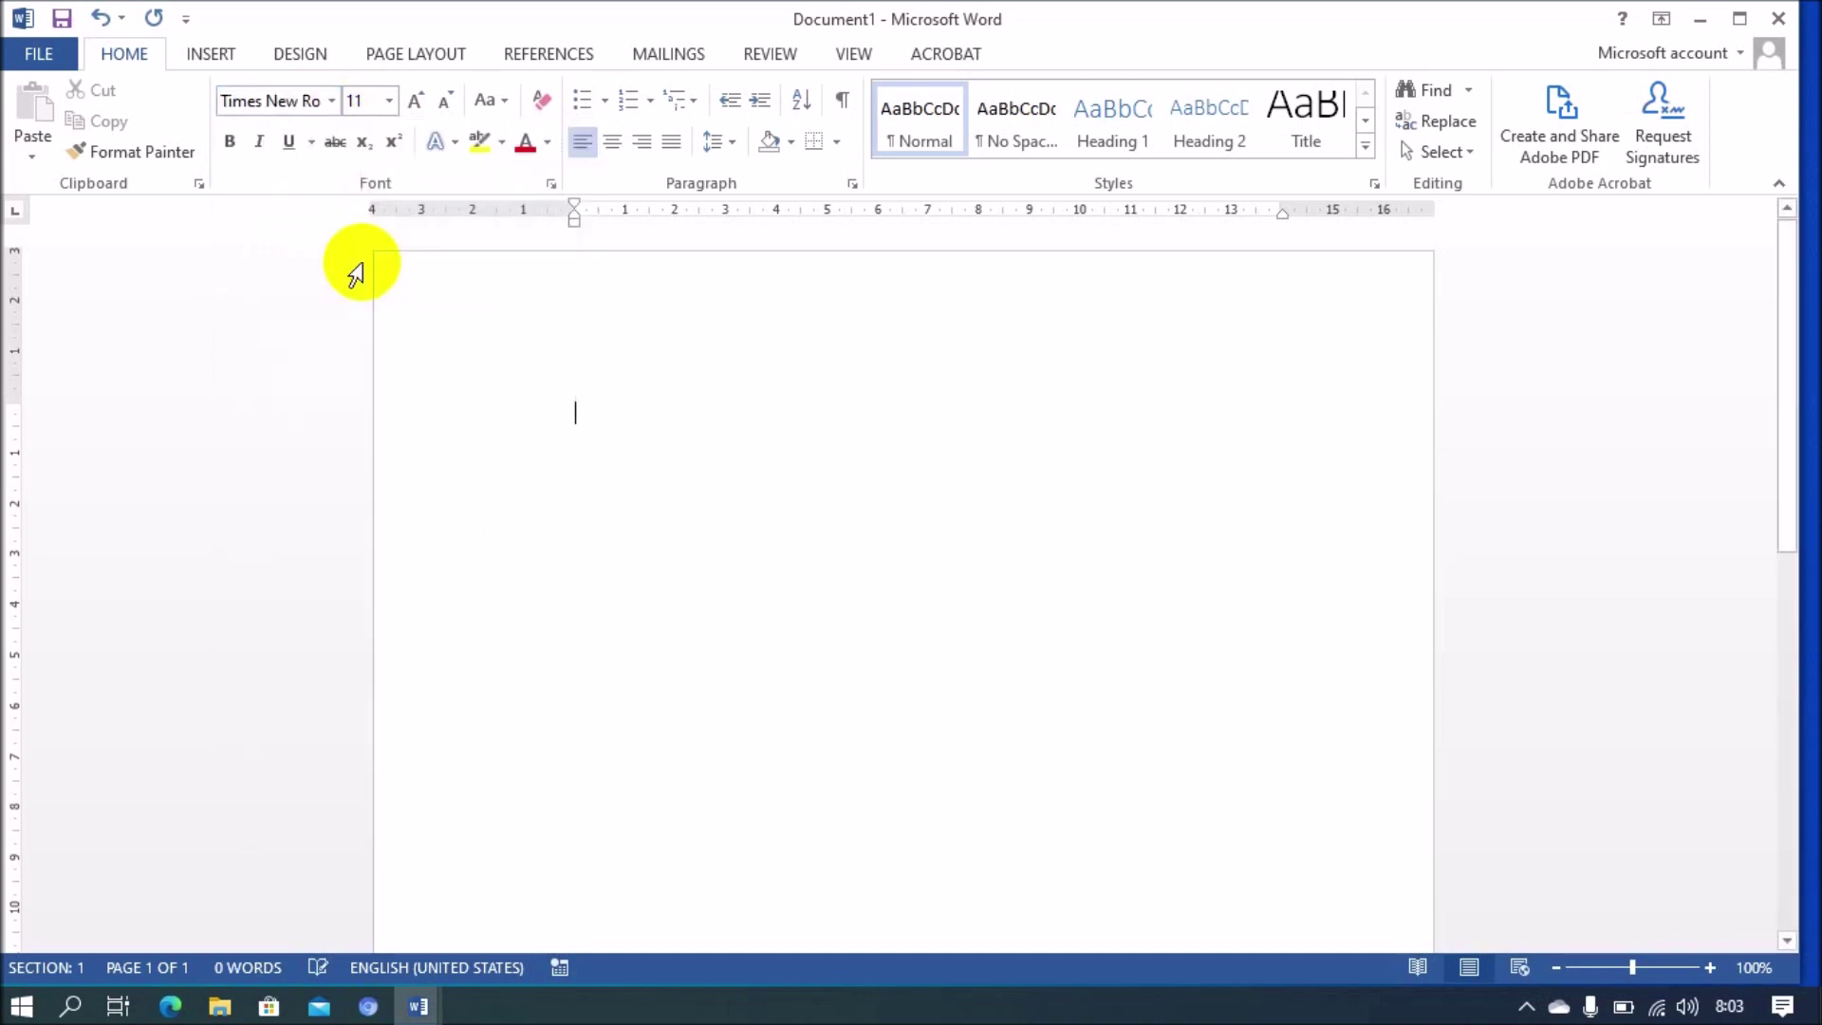
left_click(389, 101)
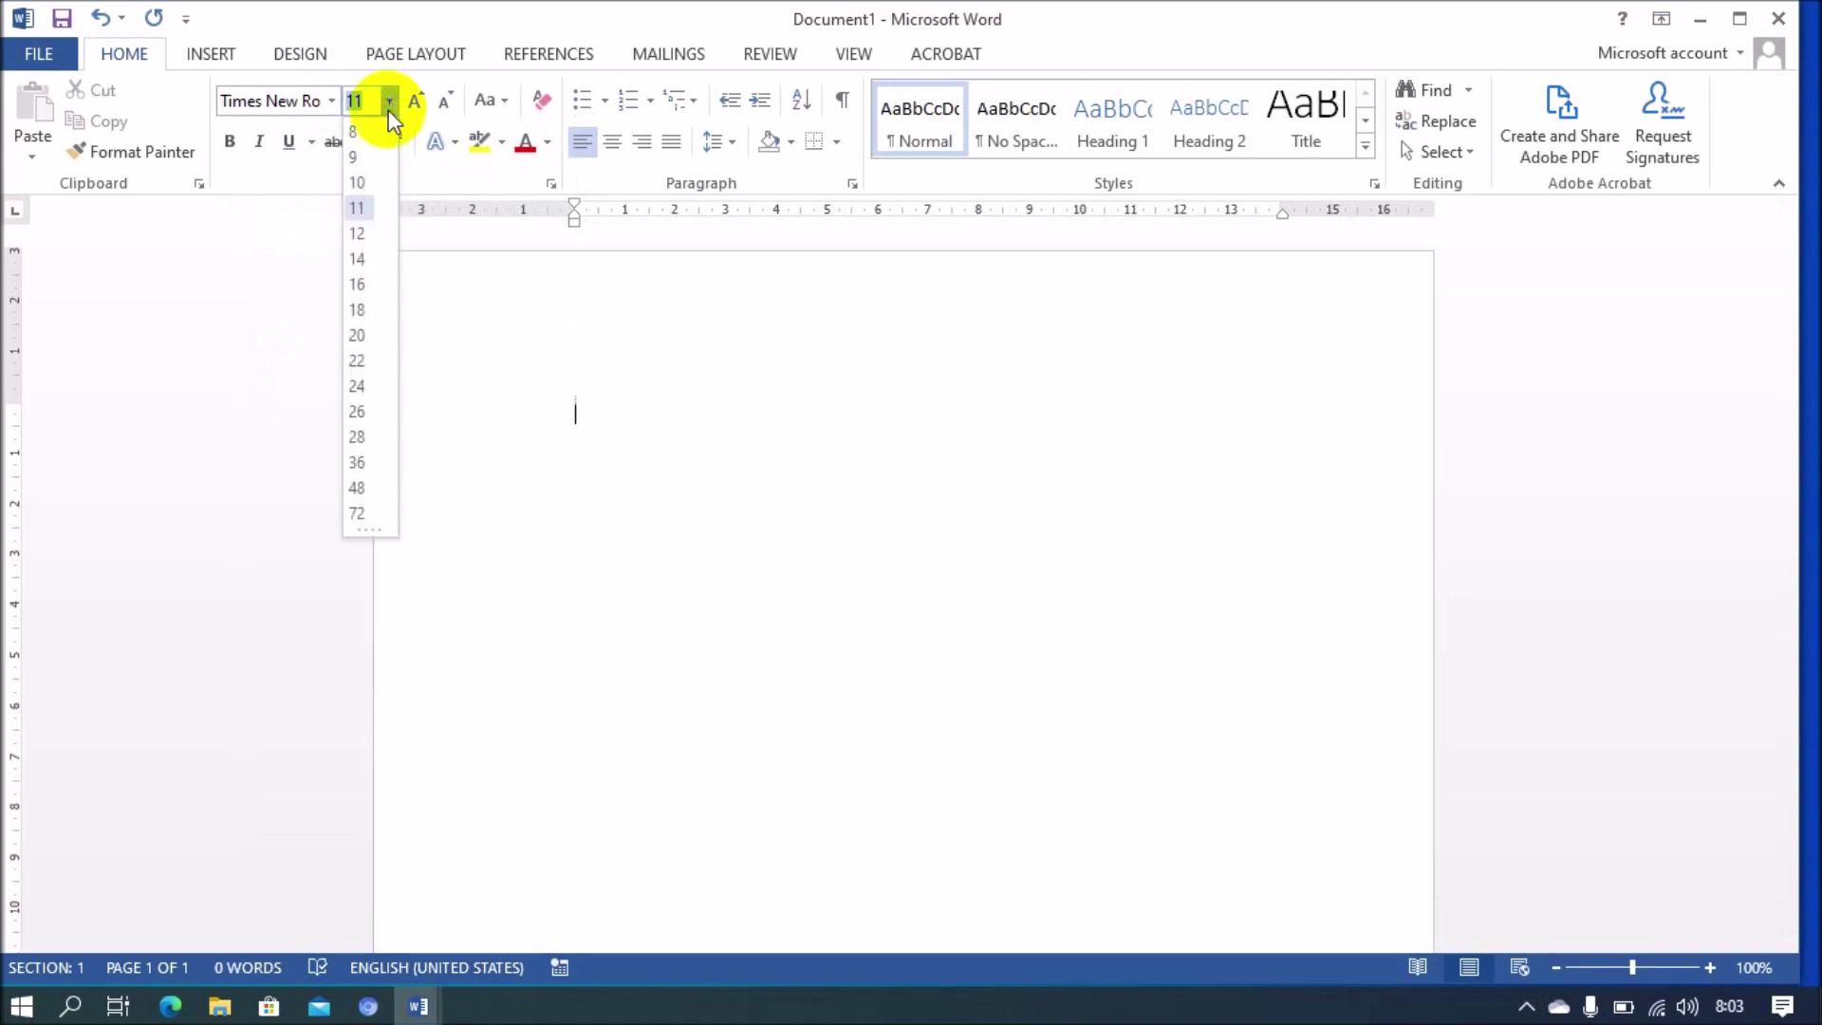
Step: Set the font size to 12 pt and go to the File Info page
left_click(358, 233)
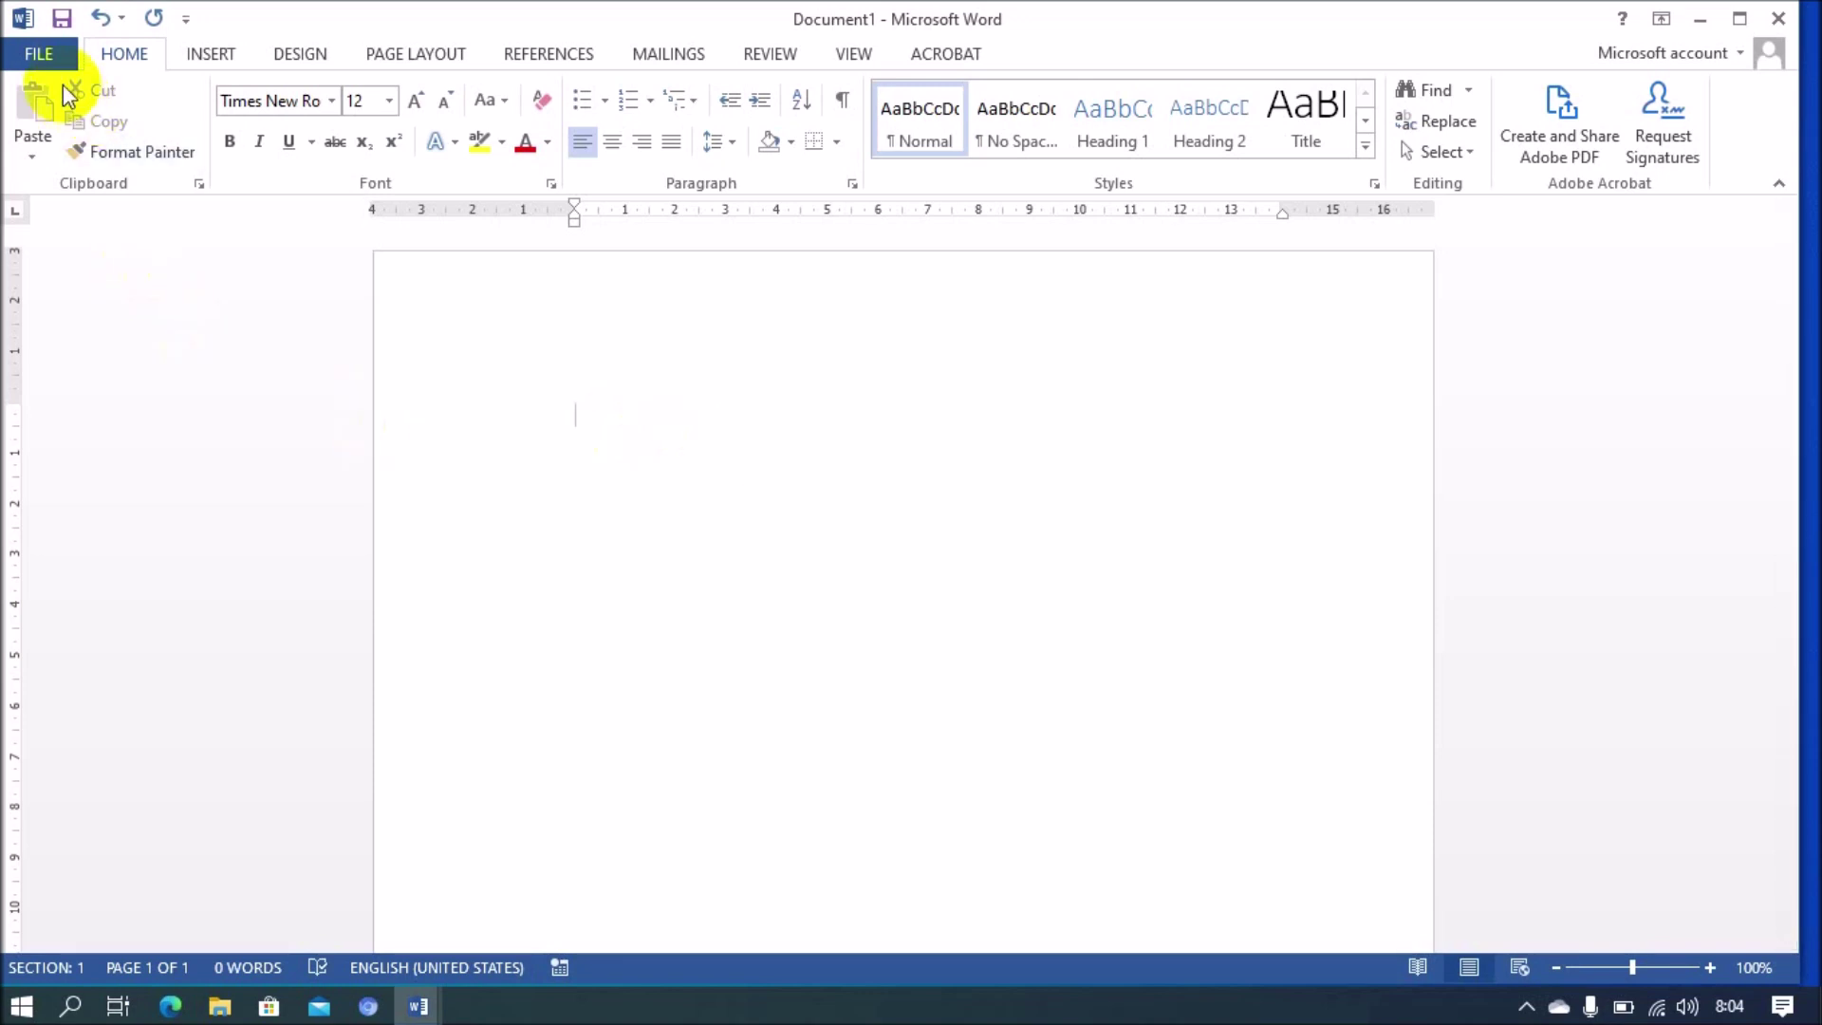
left_click(40, 54)
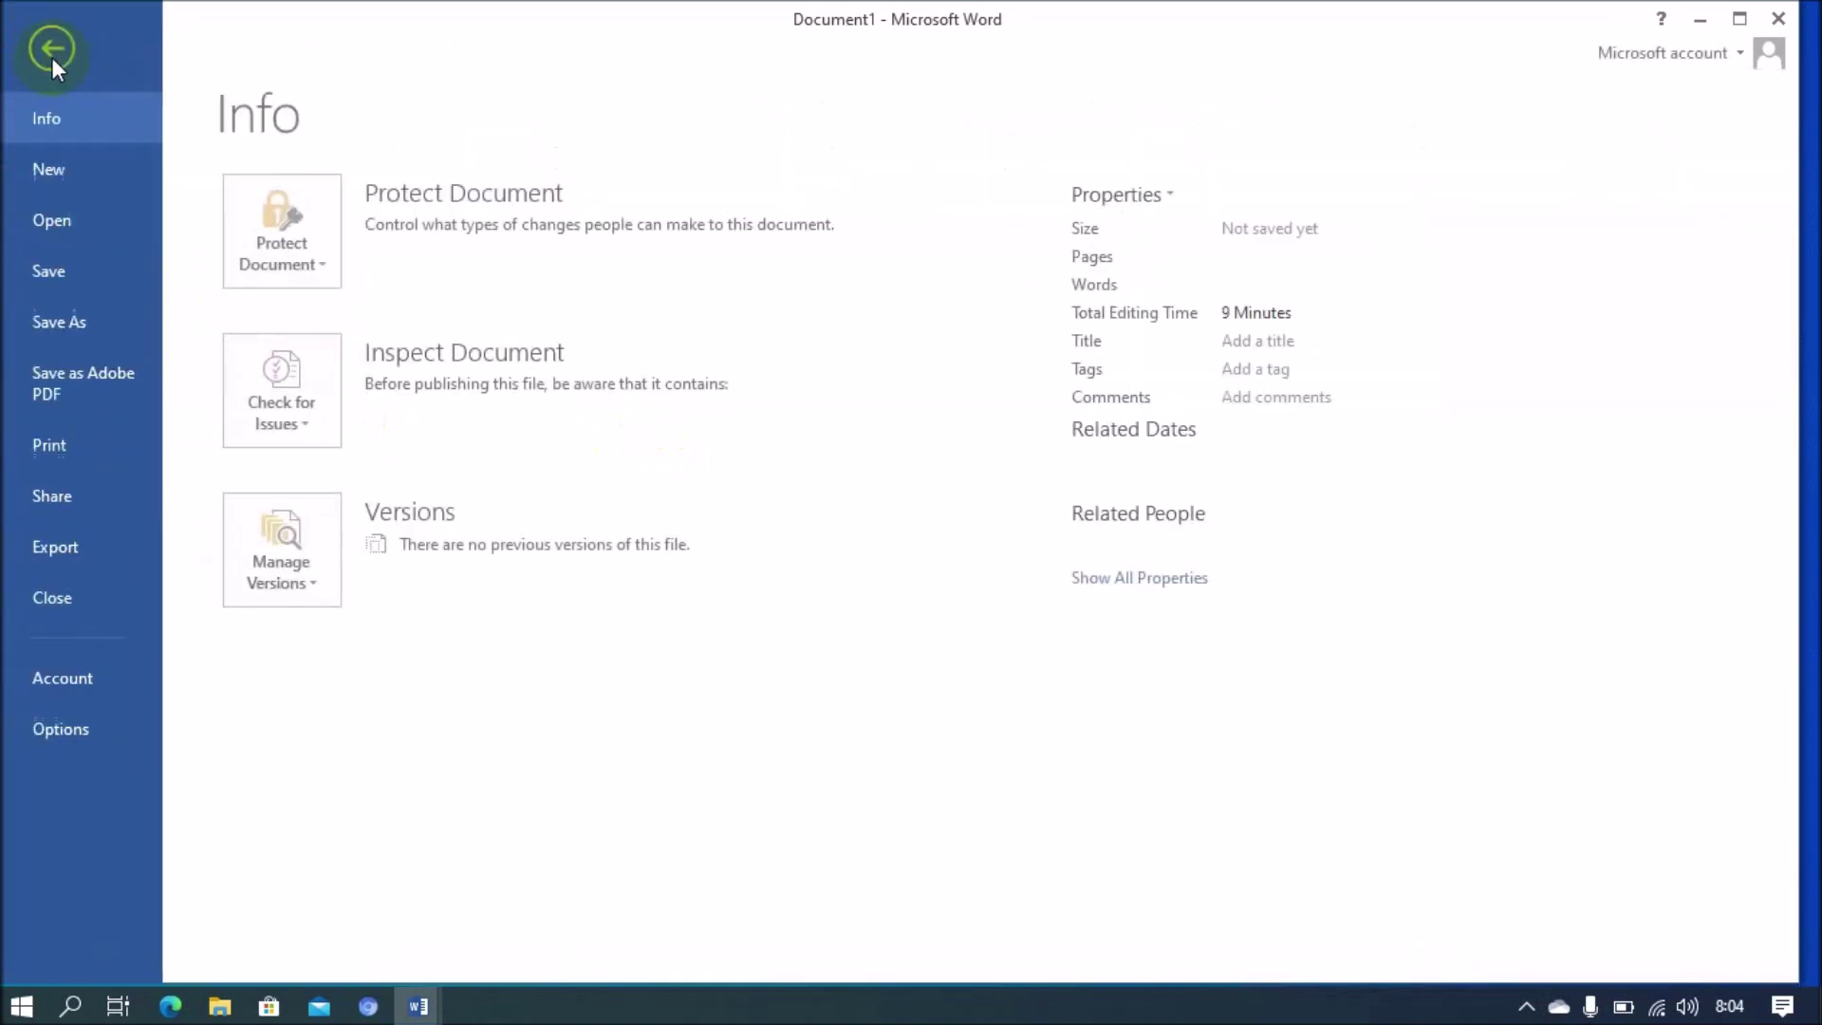
Step: Open the Save As dialog via Browse, which proposes Doc2.docx in a OneDrive folder
left_click(76, 323)
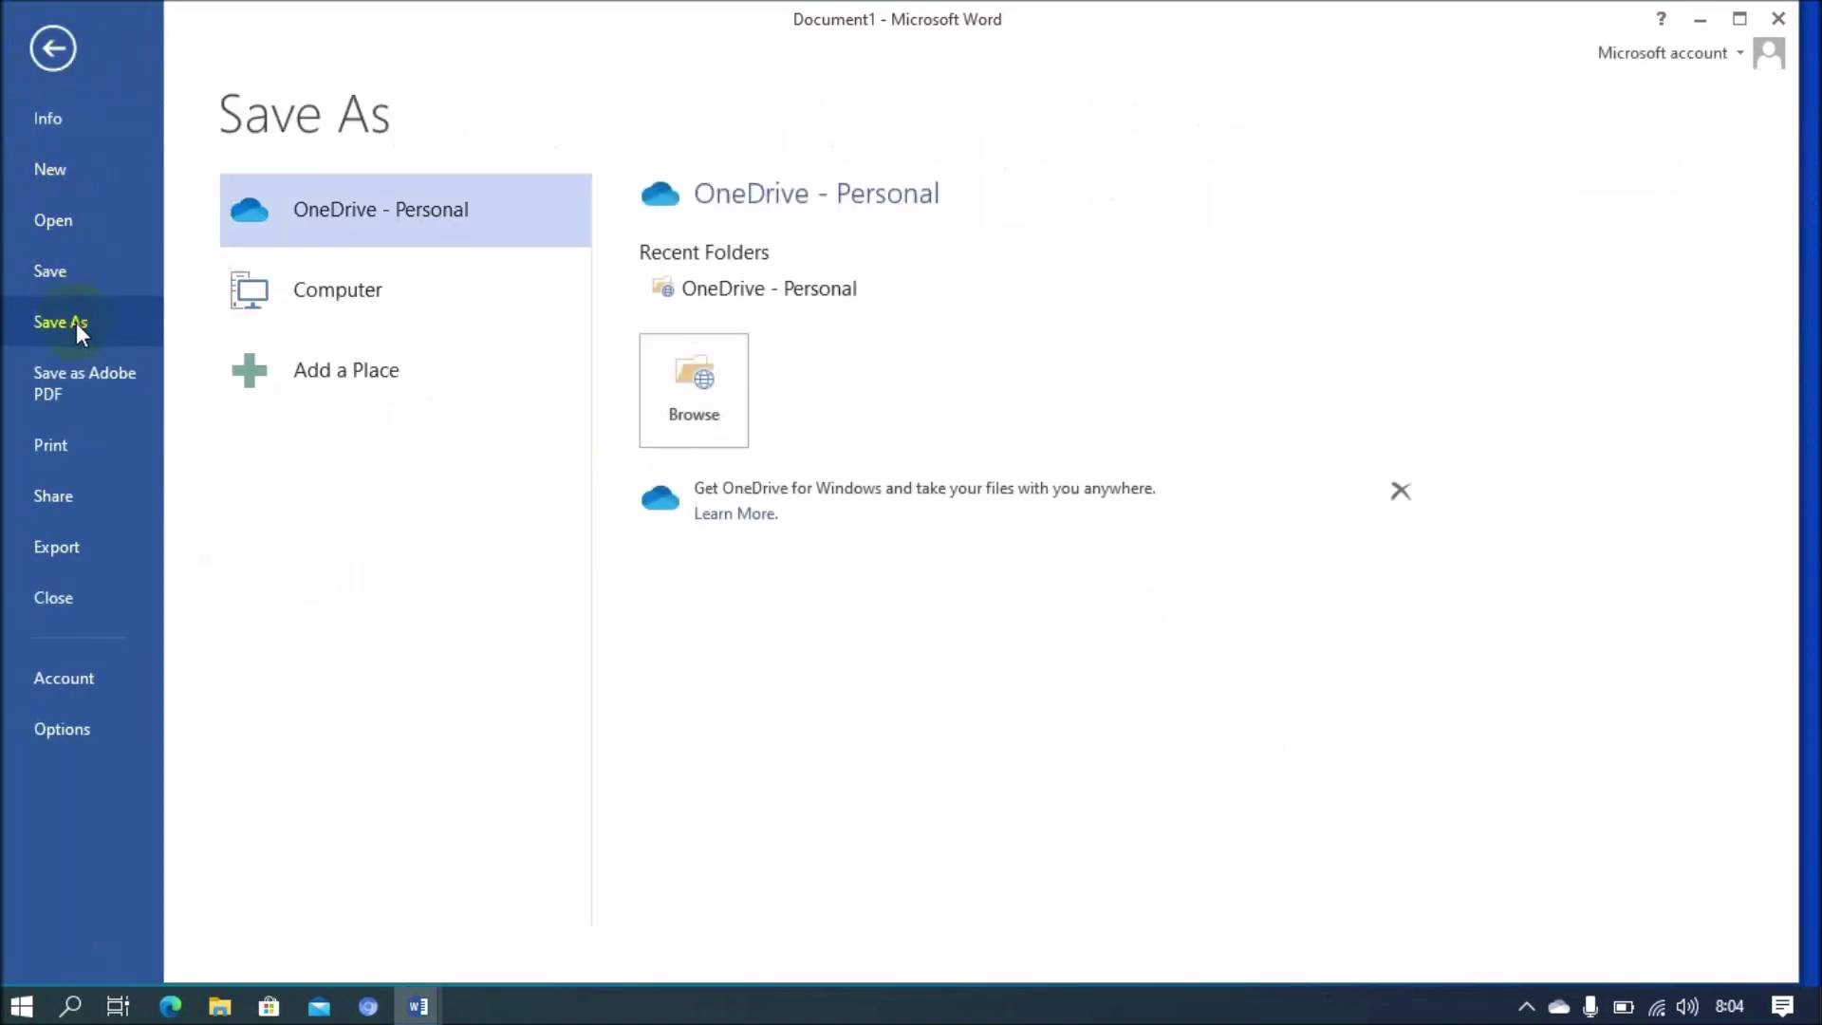
left_click(692, 408)
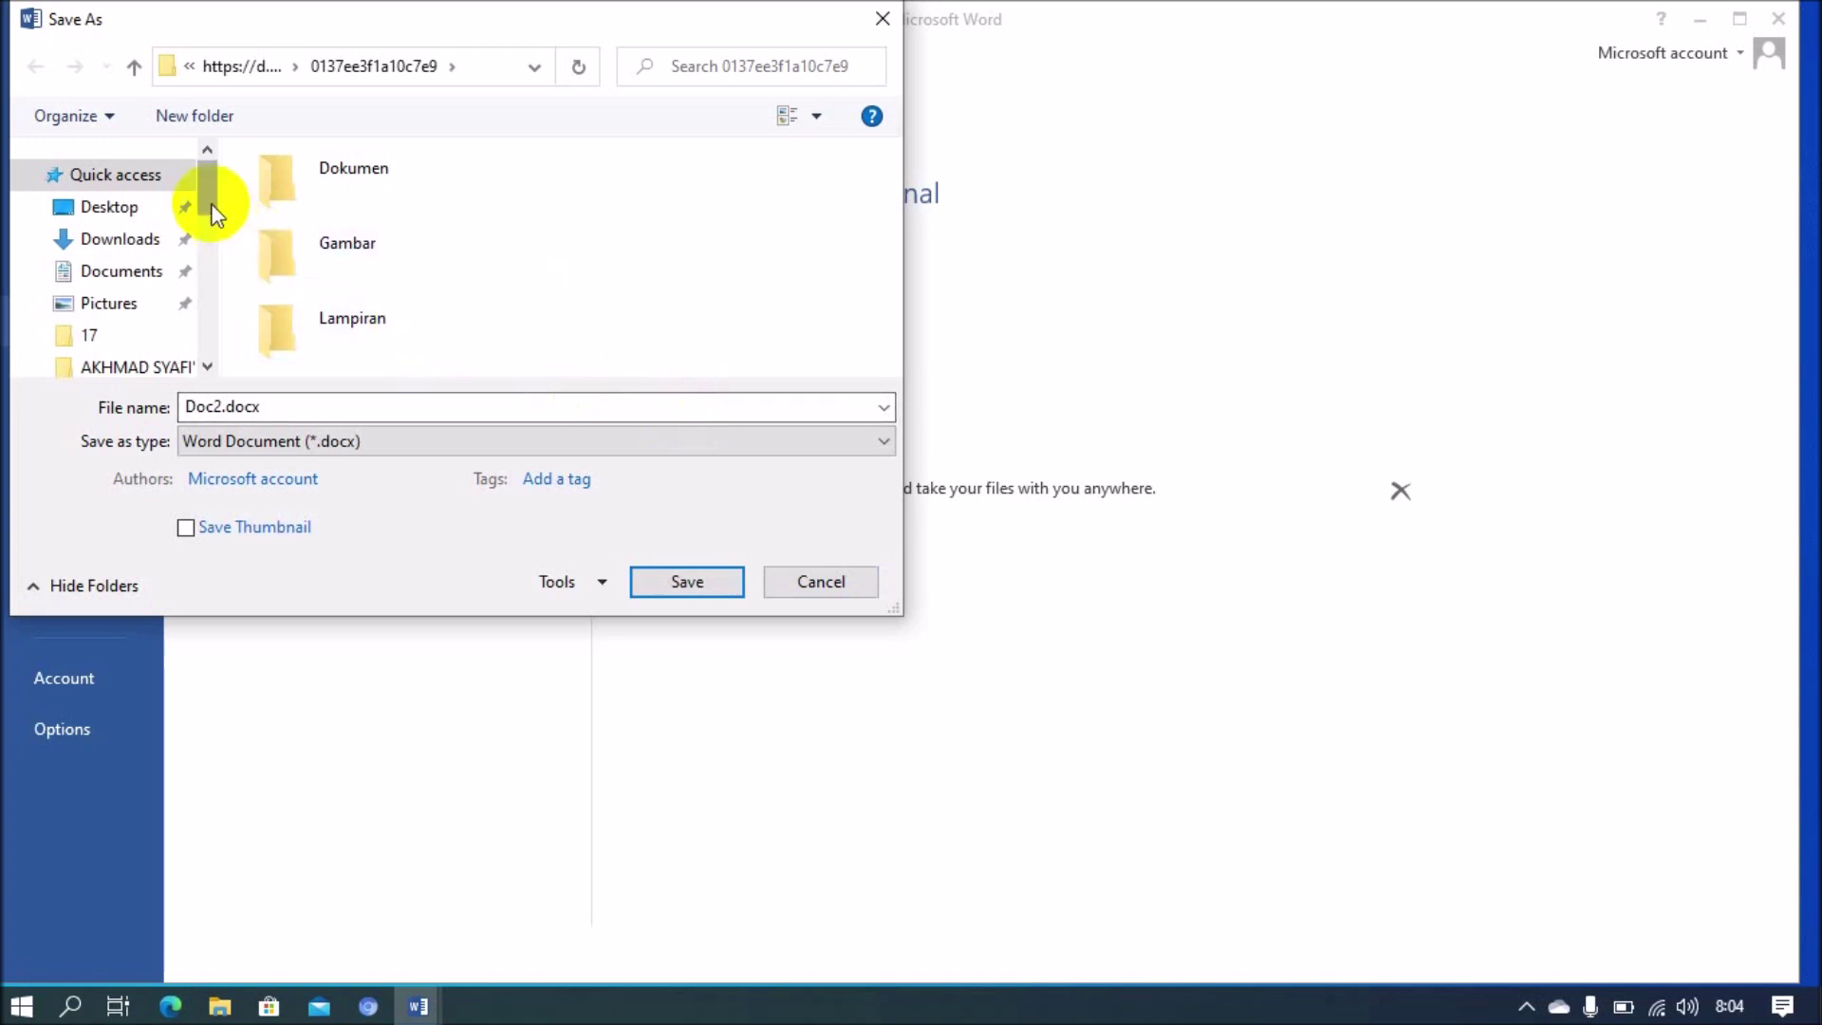
Step: Browse to F:\_SMKN 1 KRAKSAAN\_PKBM 2020-2021\_TEKNOLOGI PERKANTORAN as the save location
left_click_drag(213, 207, 215, 222)
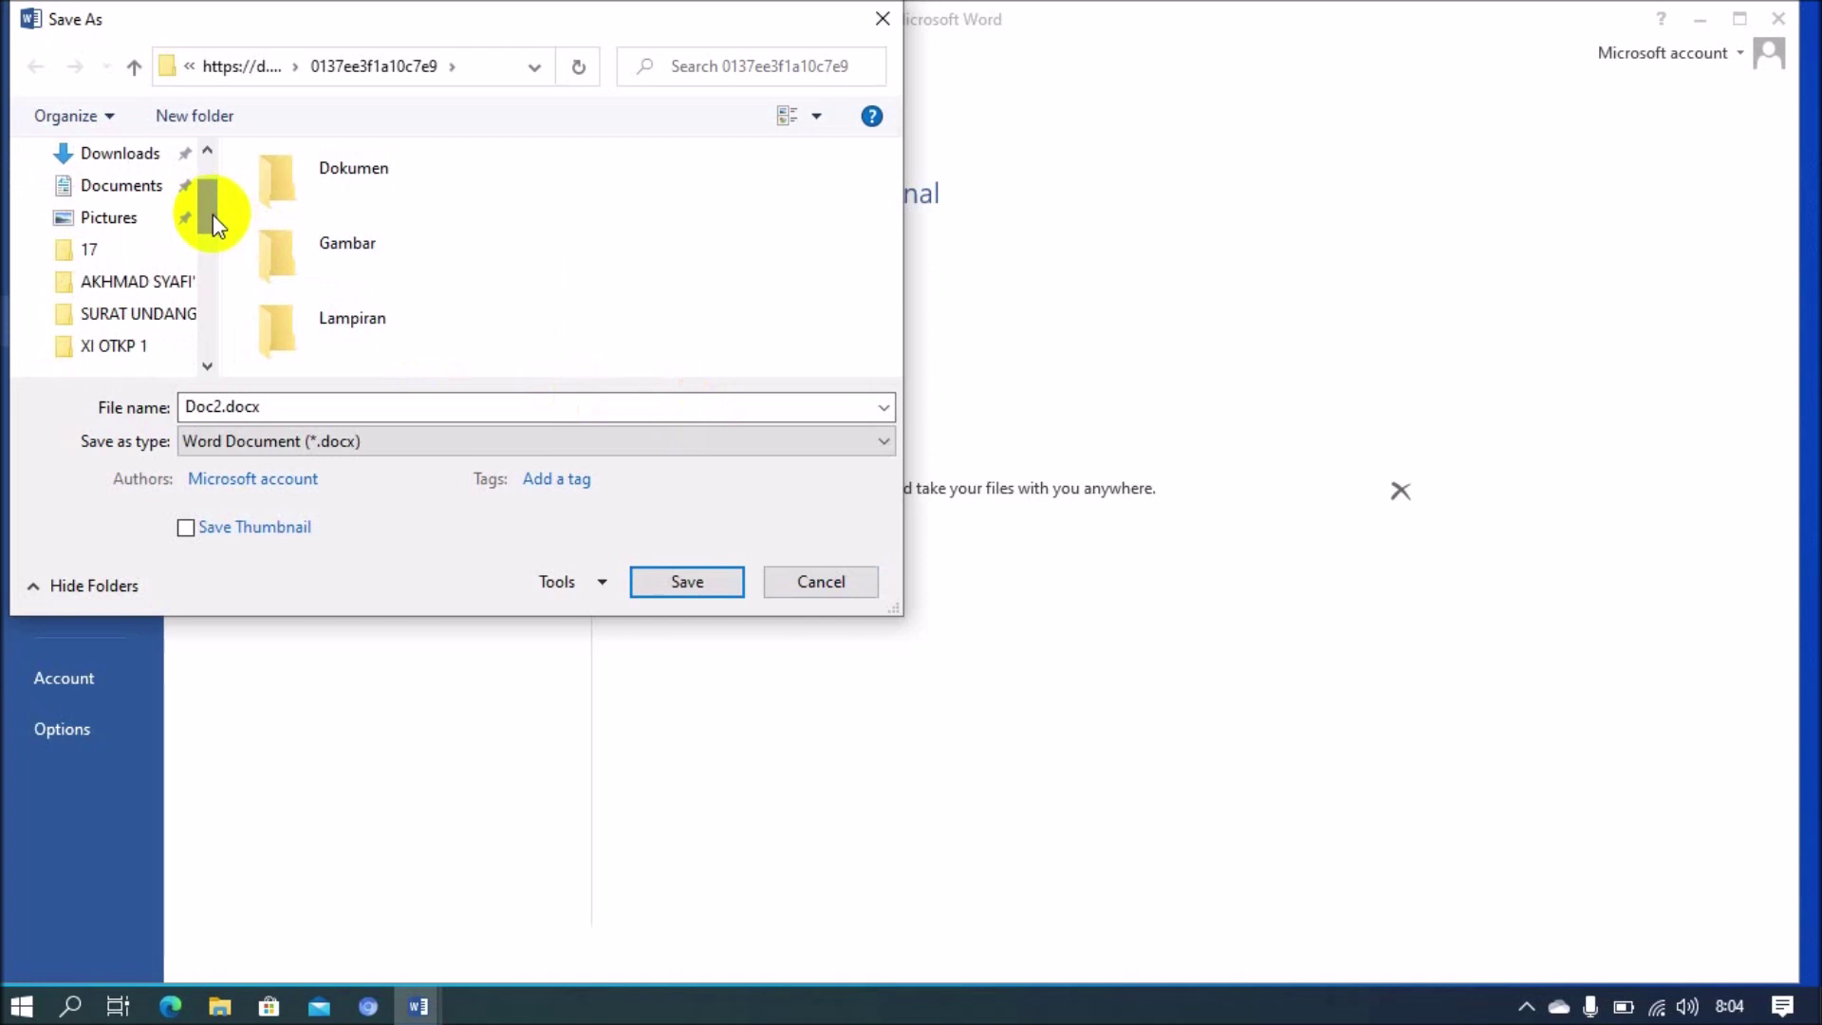
left_click_drag(207, 207, 207, 242)
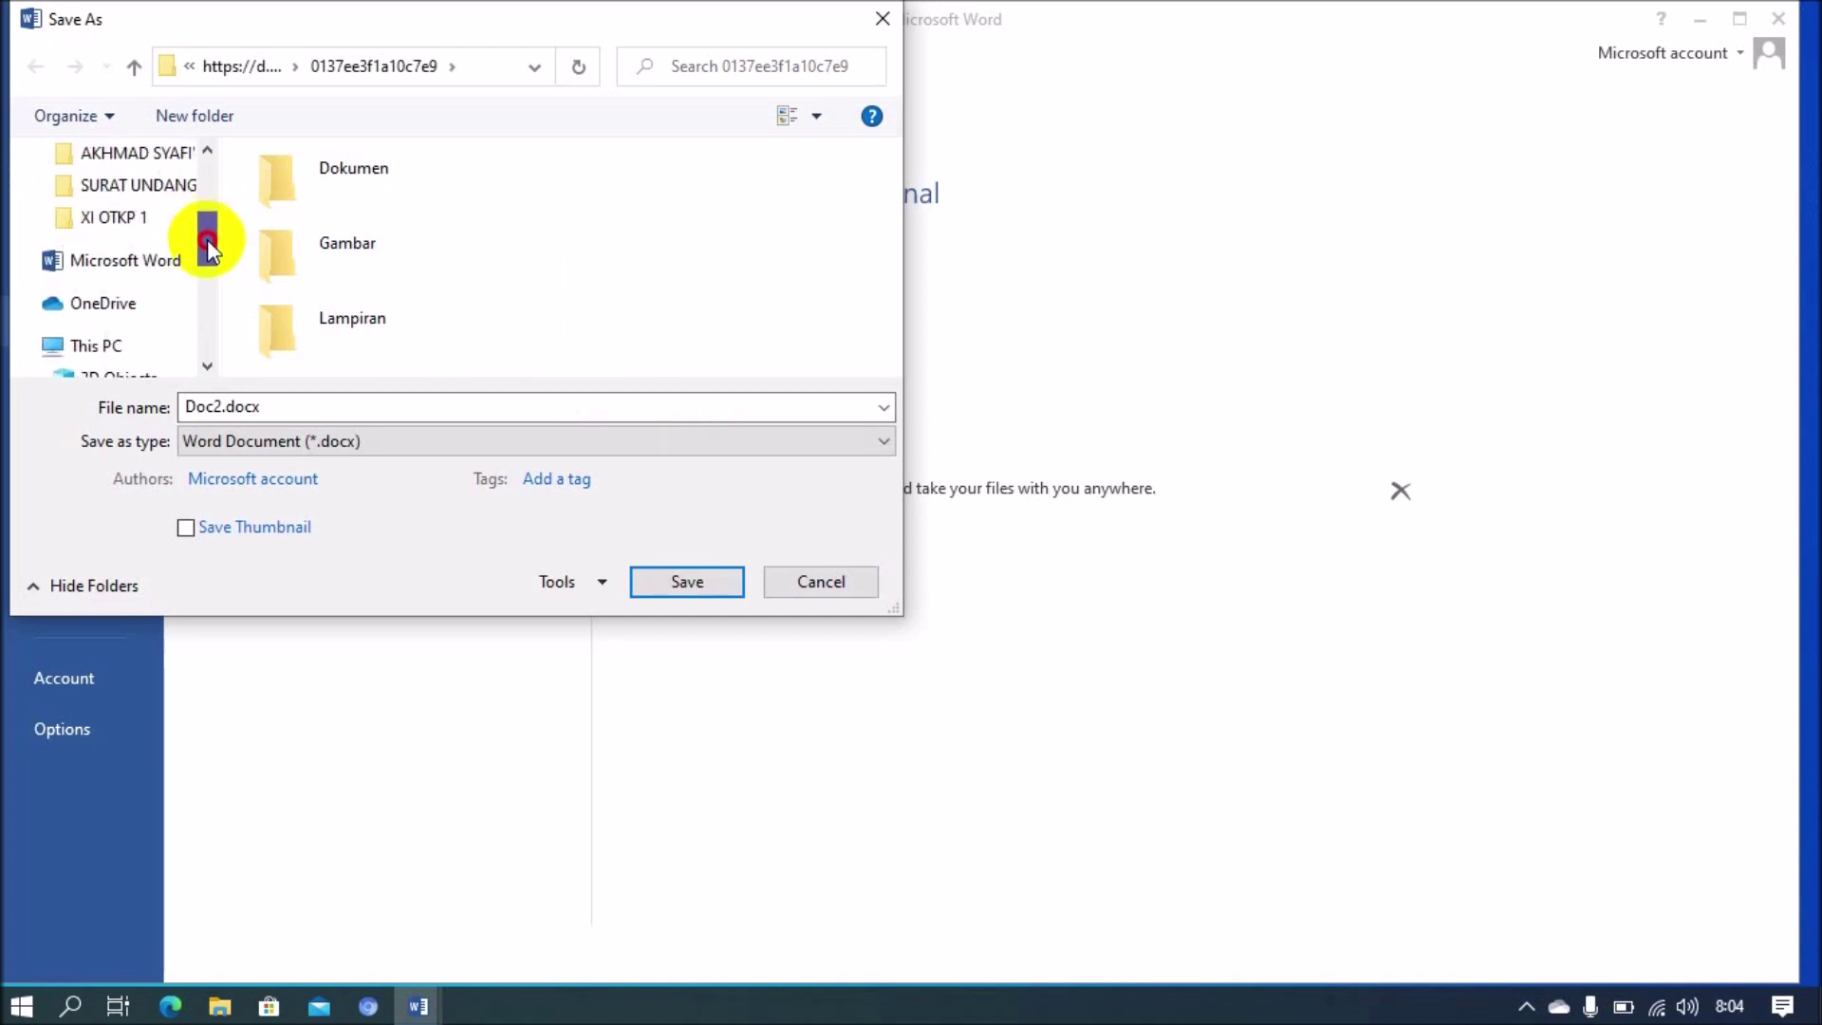
left_click_drag(207, 238, 207, 312)
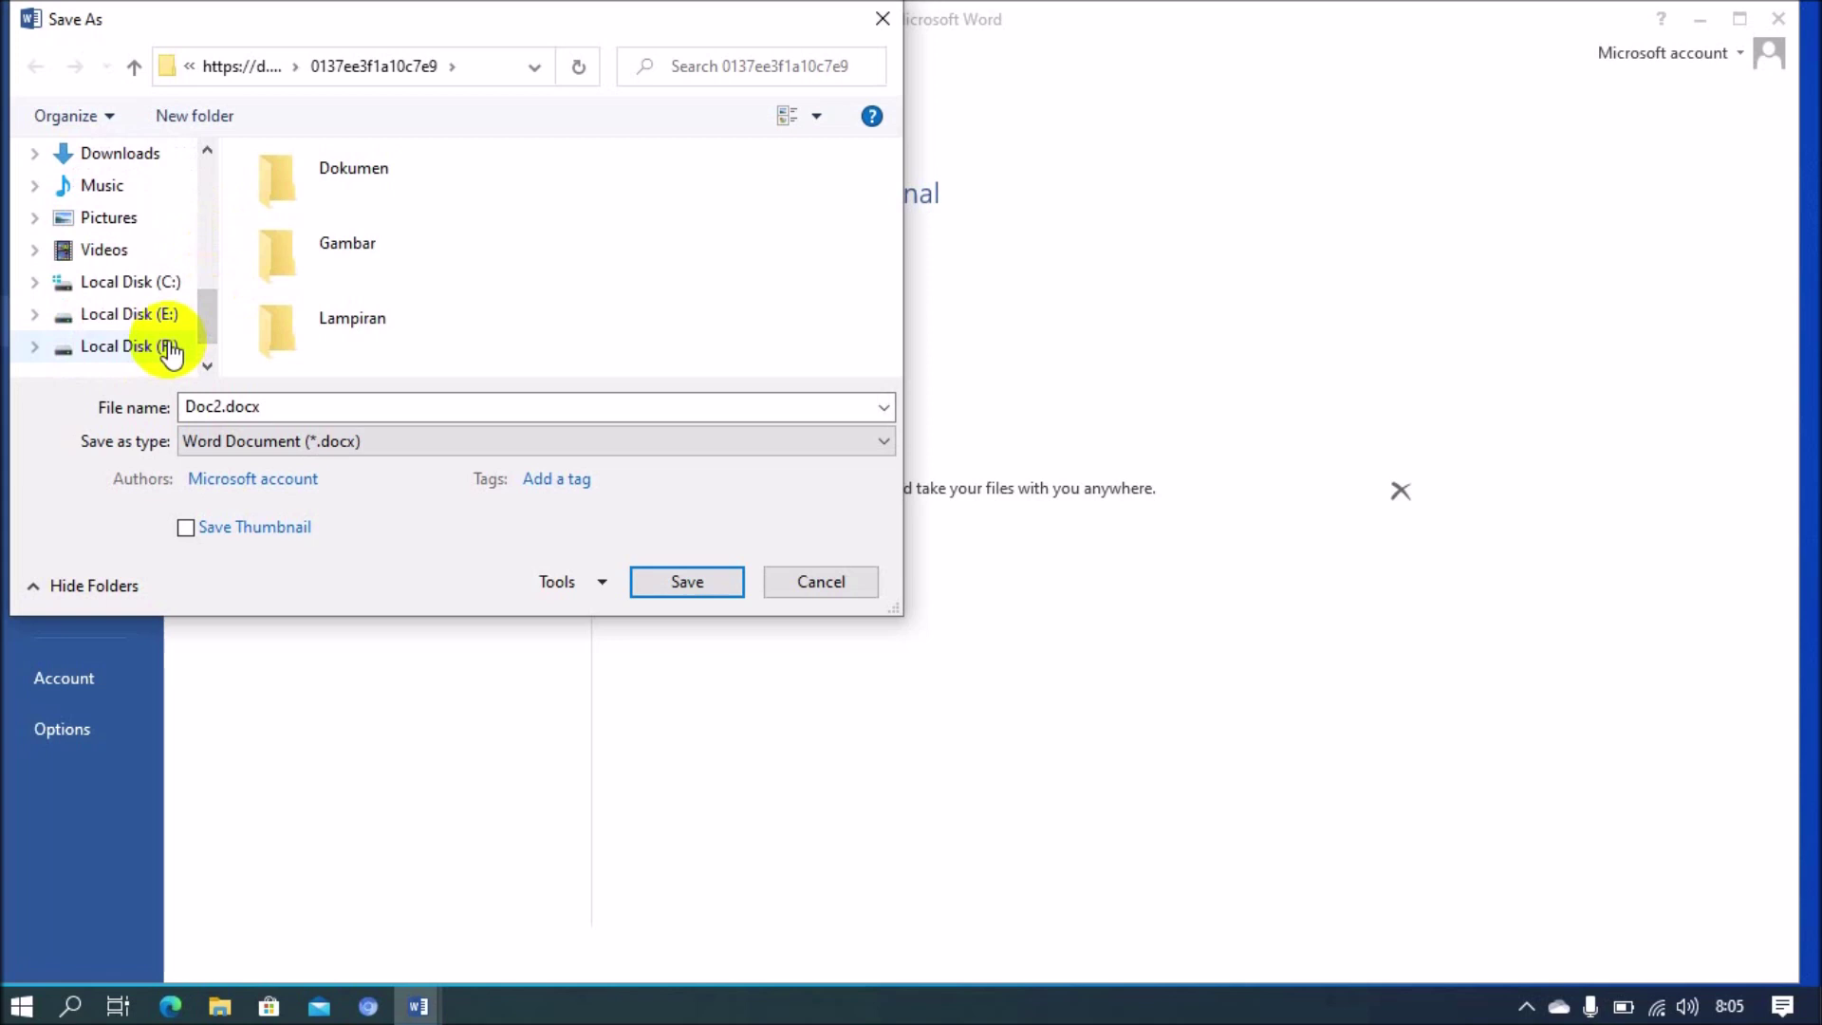
left_click(171, 350)
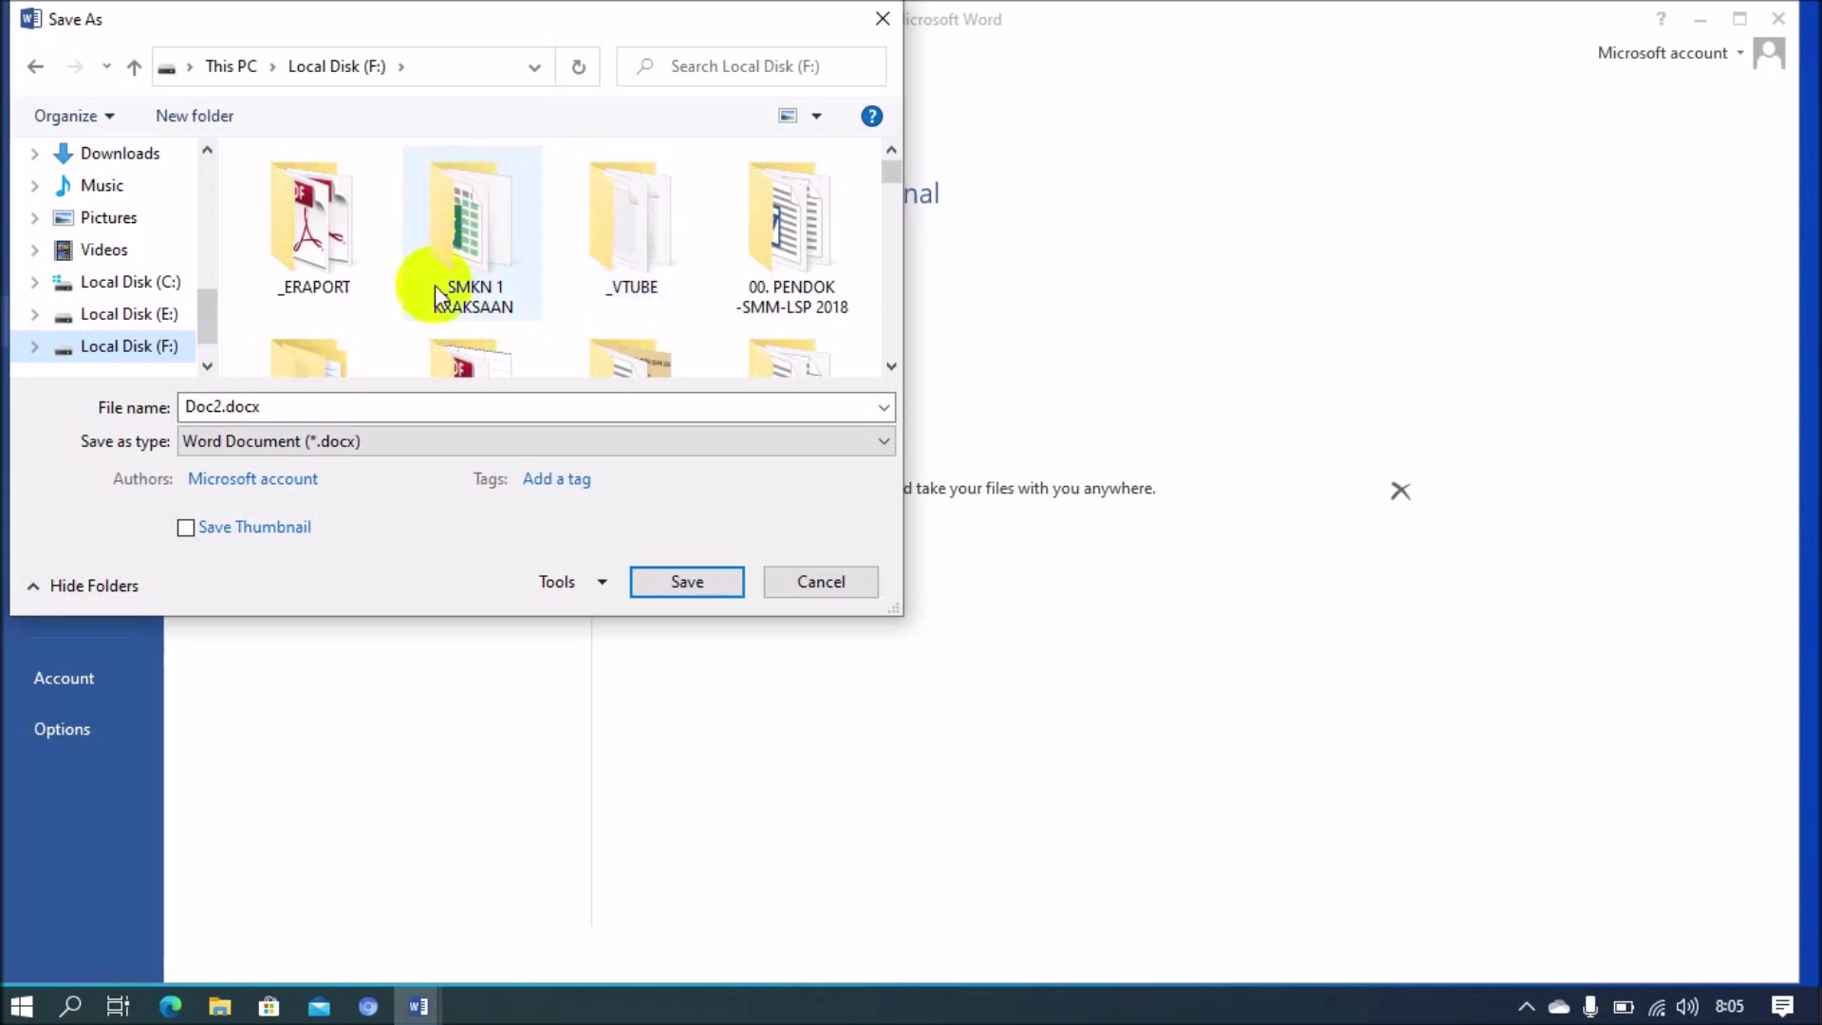
double_click(489, 243)
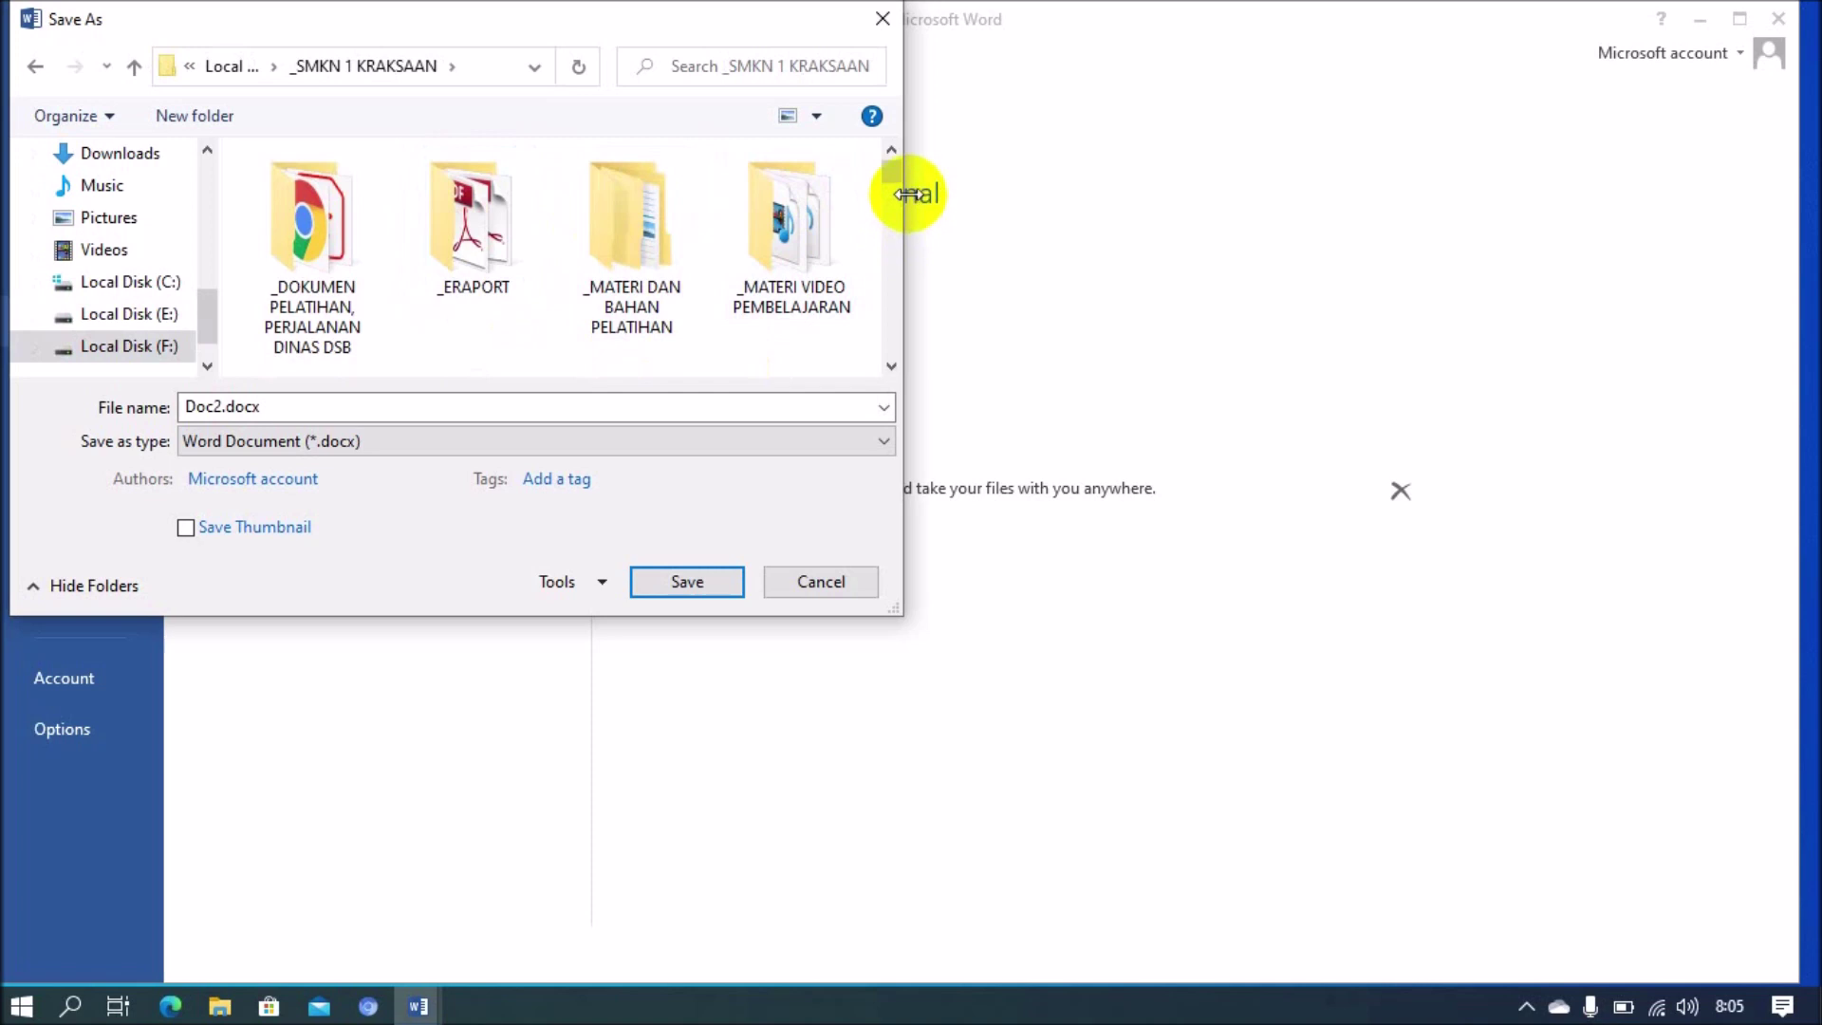
left_click_drag(896, 180, 894, 190)
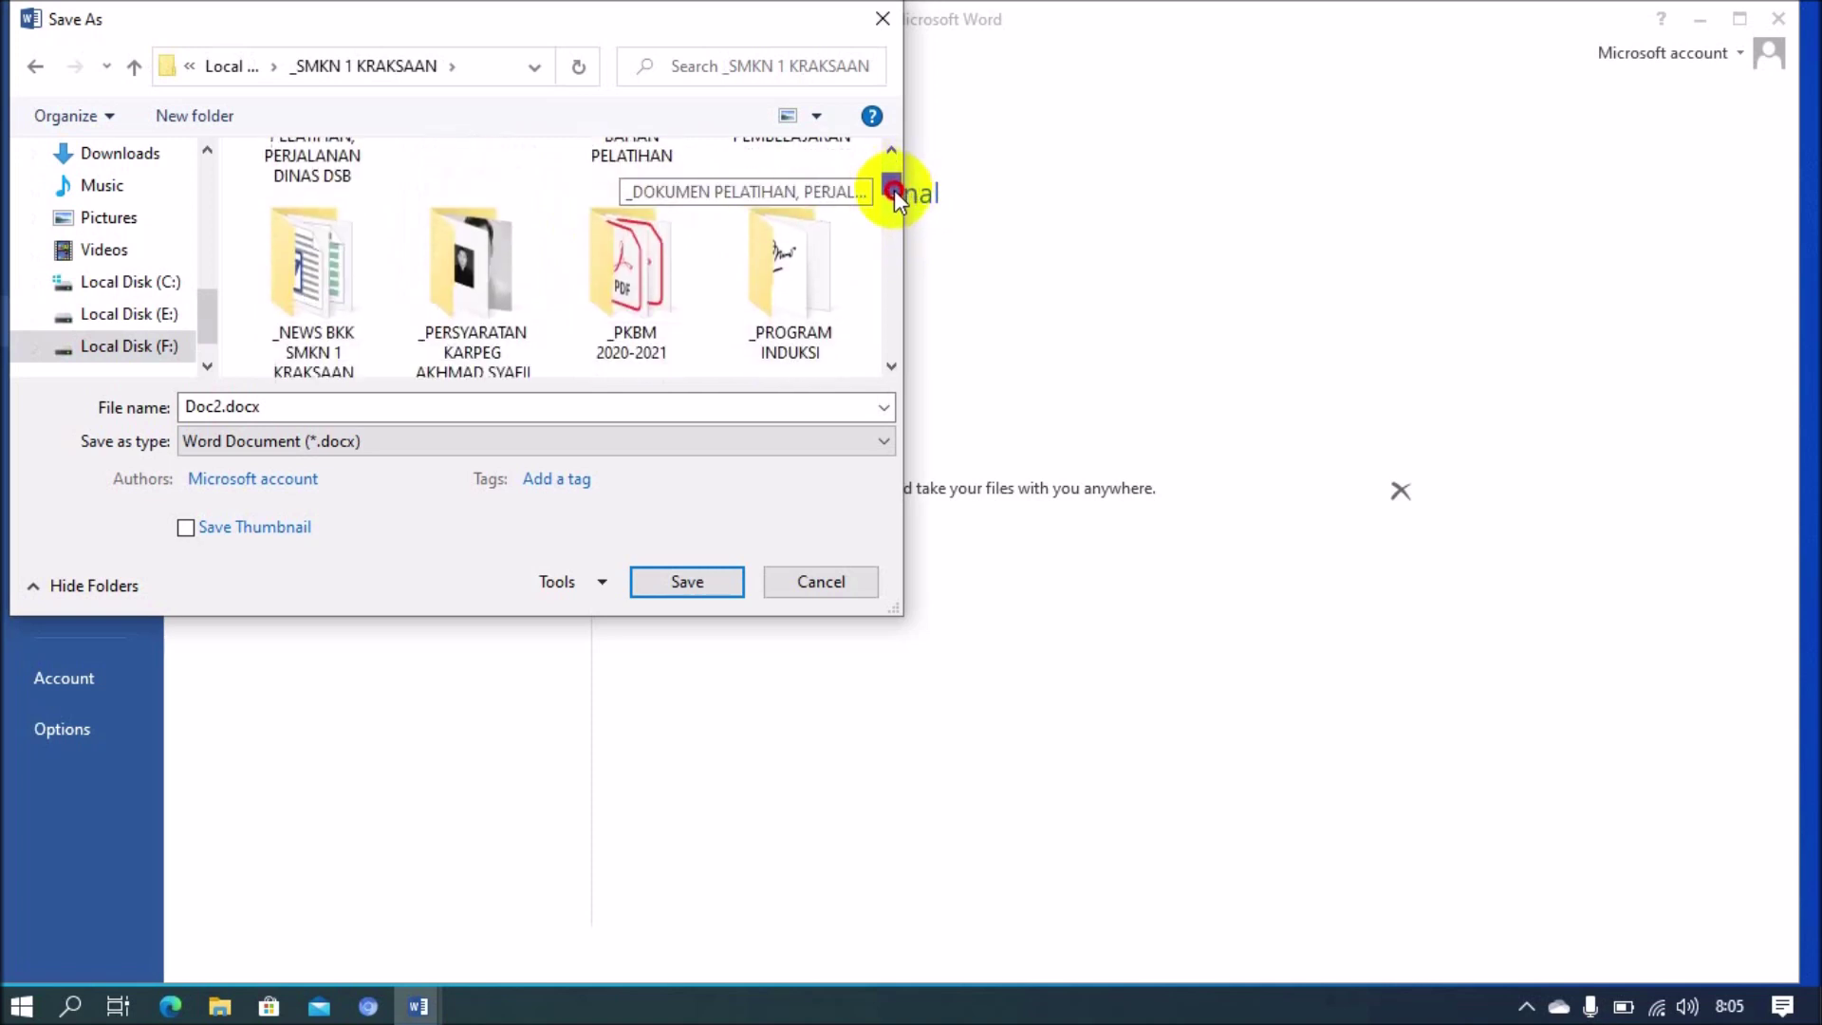
left_click(670, 262)
double_click(669, 262)
left_click(456, 220)
double_click(455, 220)
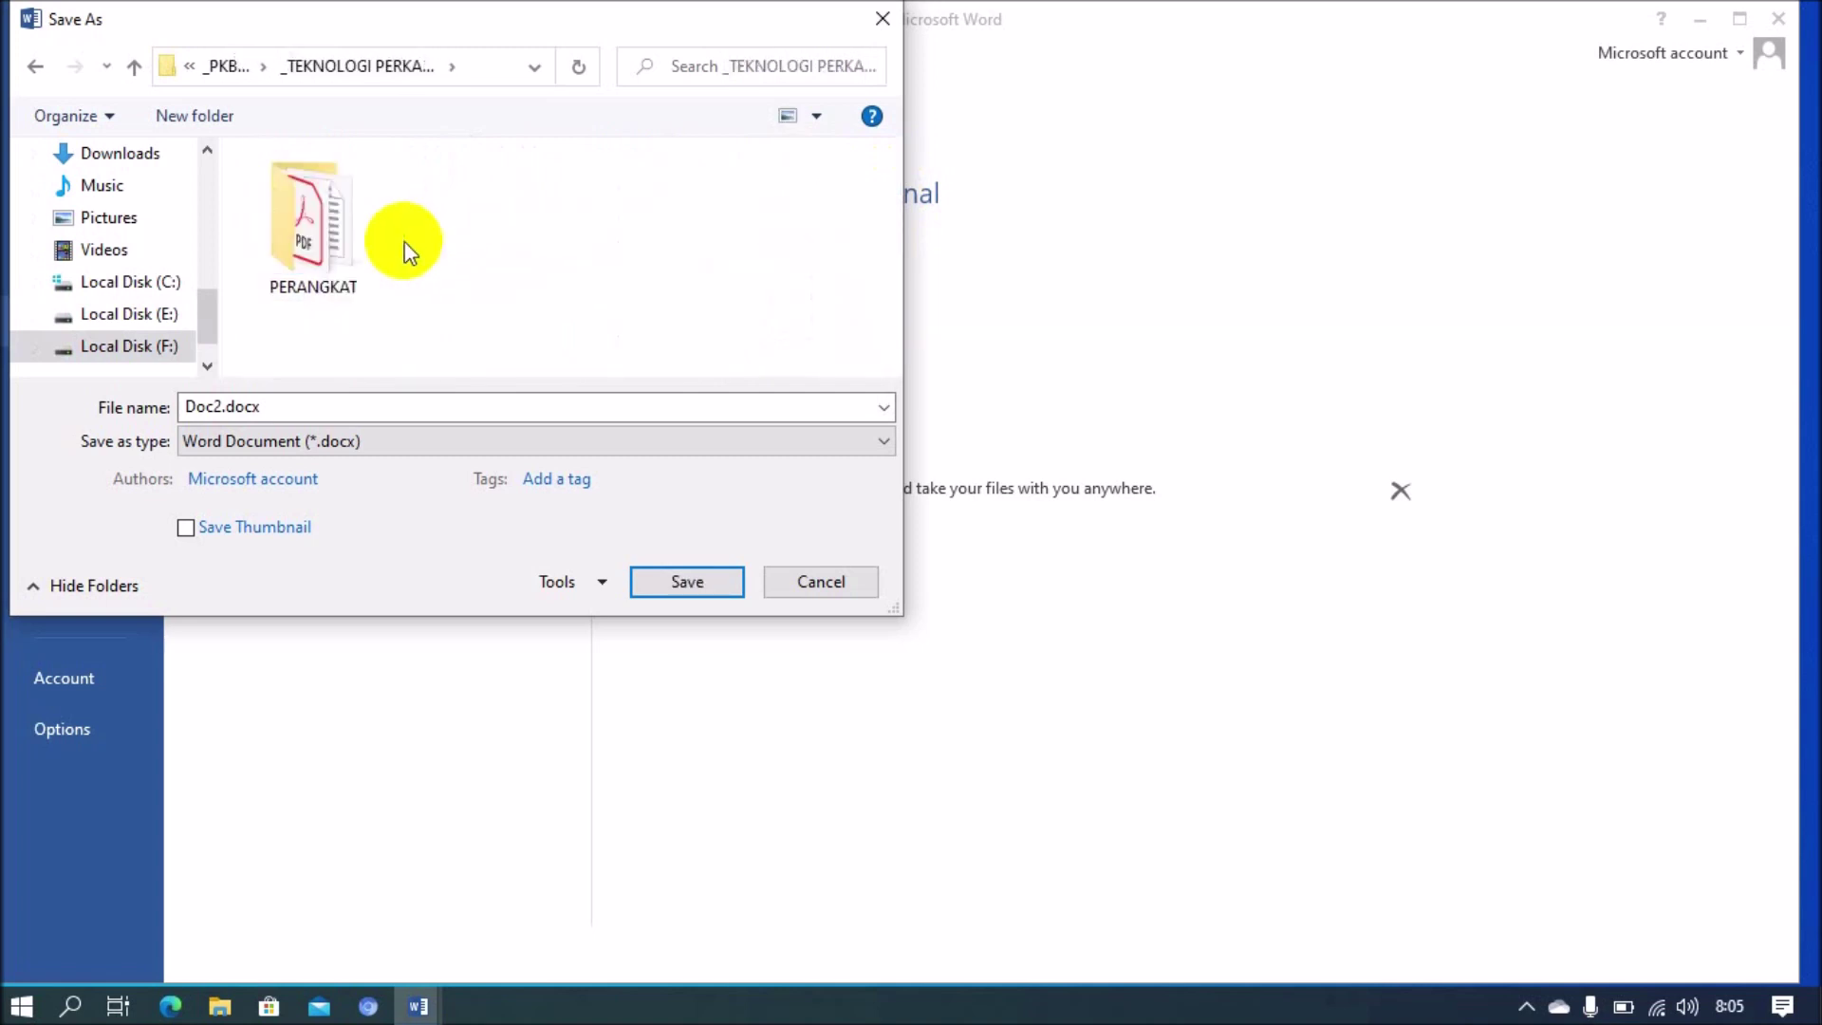
Step: Name the file 'MEMULAI BEKERJA DENGAN MS WORD' and save it
double_click(320, 408)
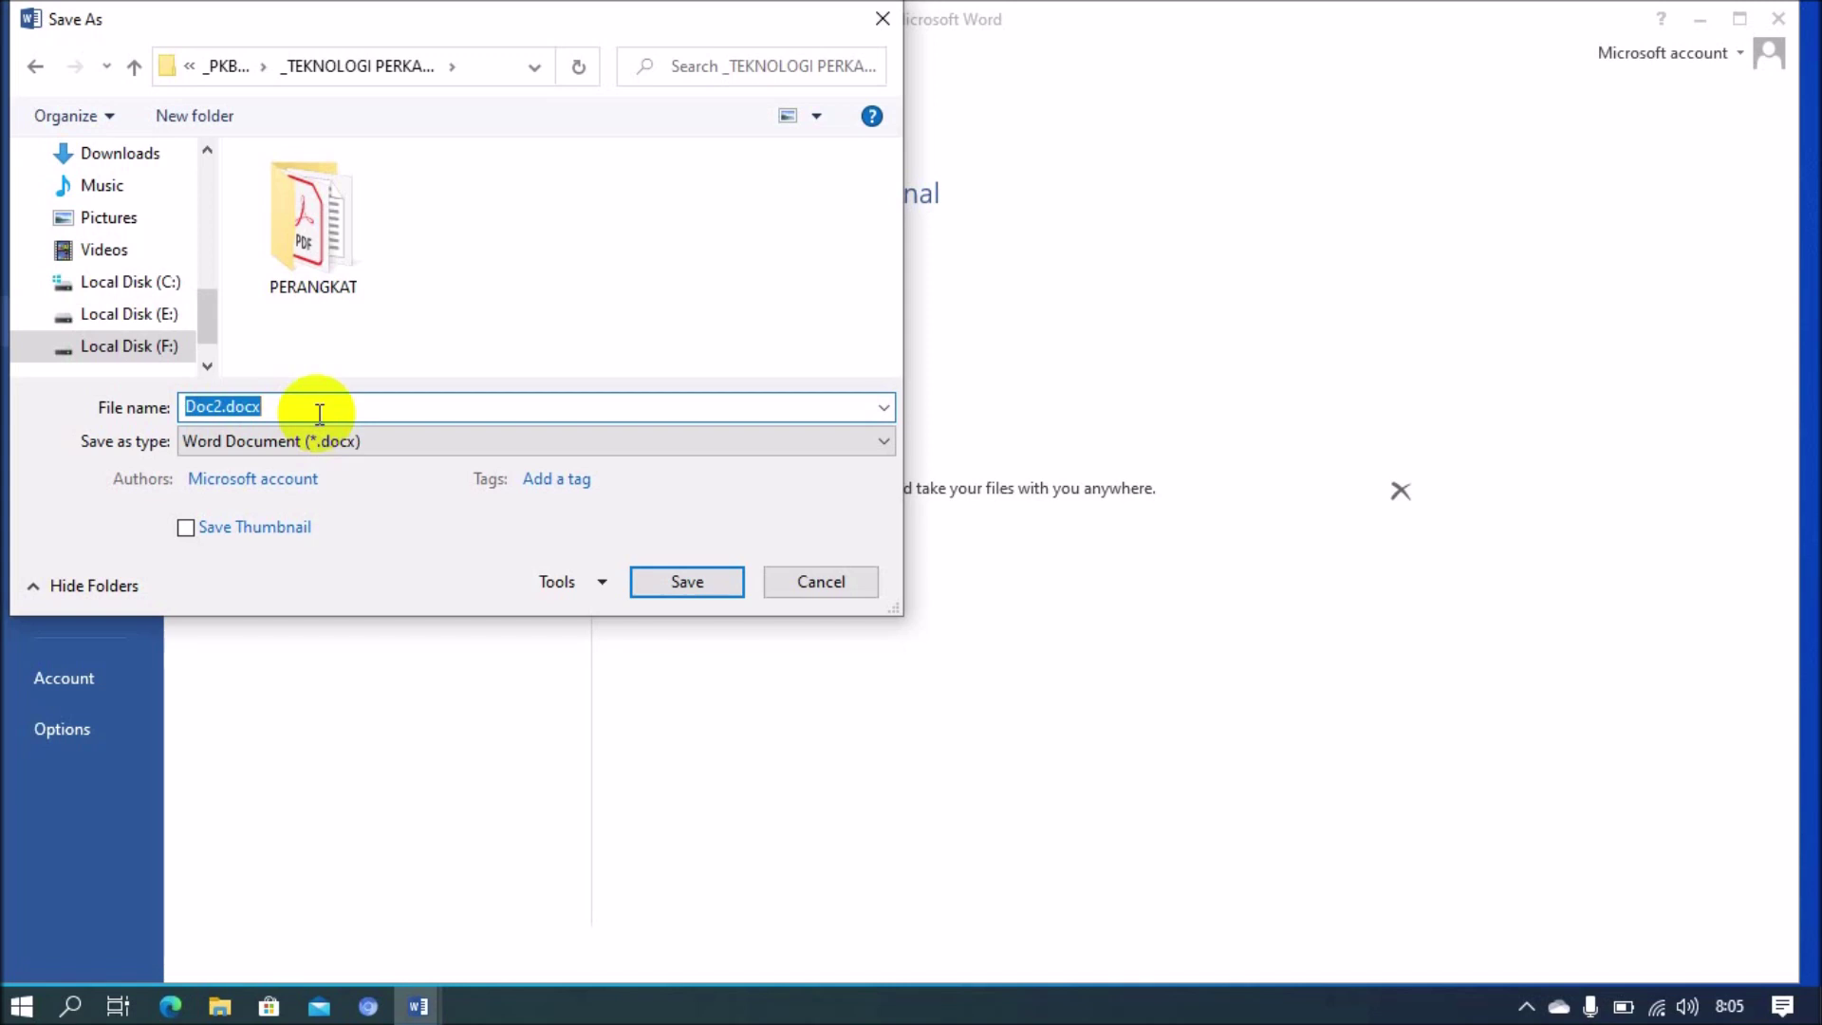
type("MEMULAK")
key("BackSpace")
key("BackSpace")
type("I BEKERJA DENGAN MS WORD")
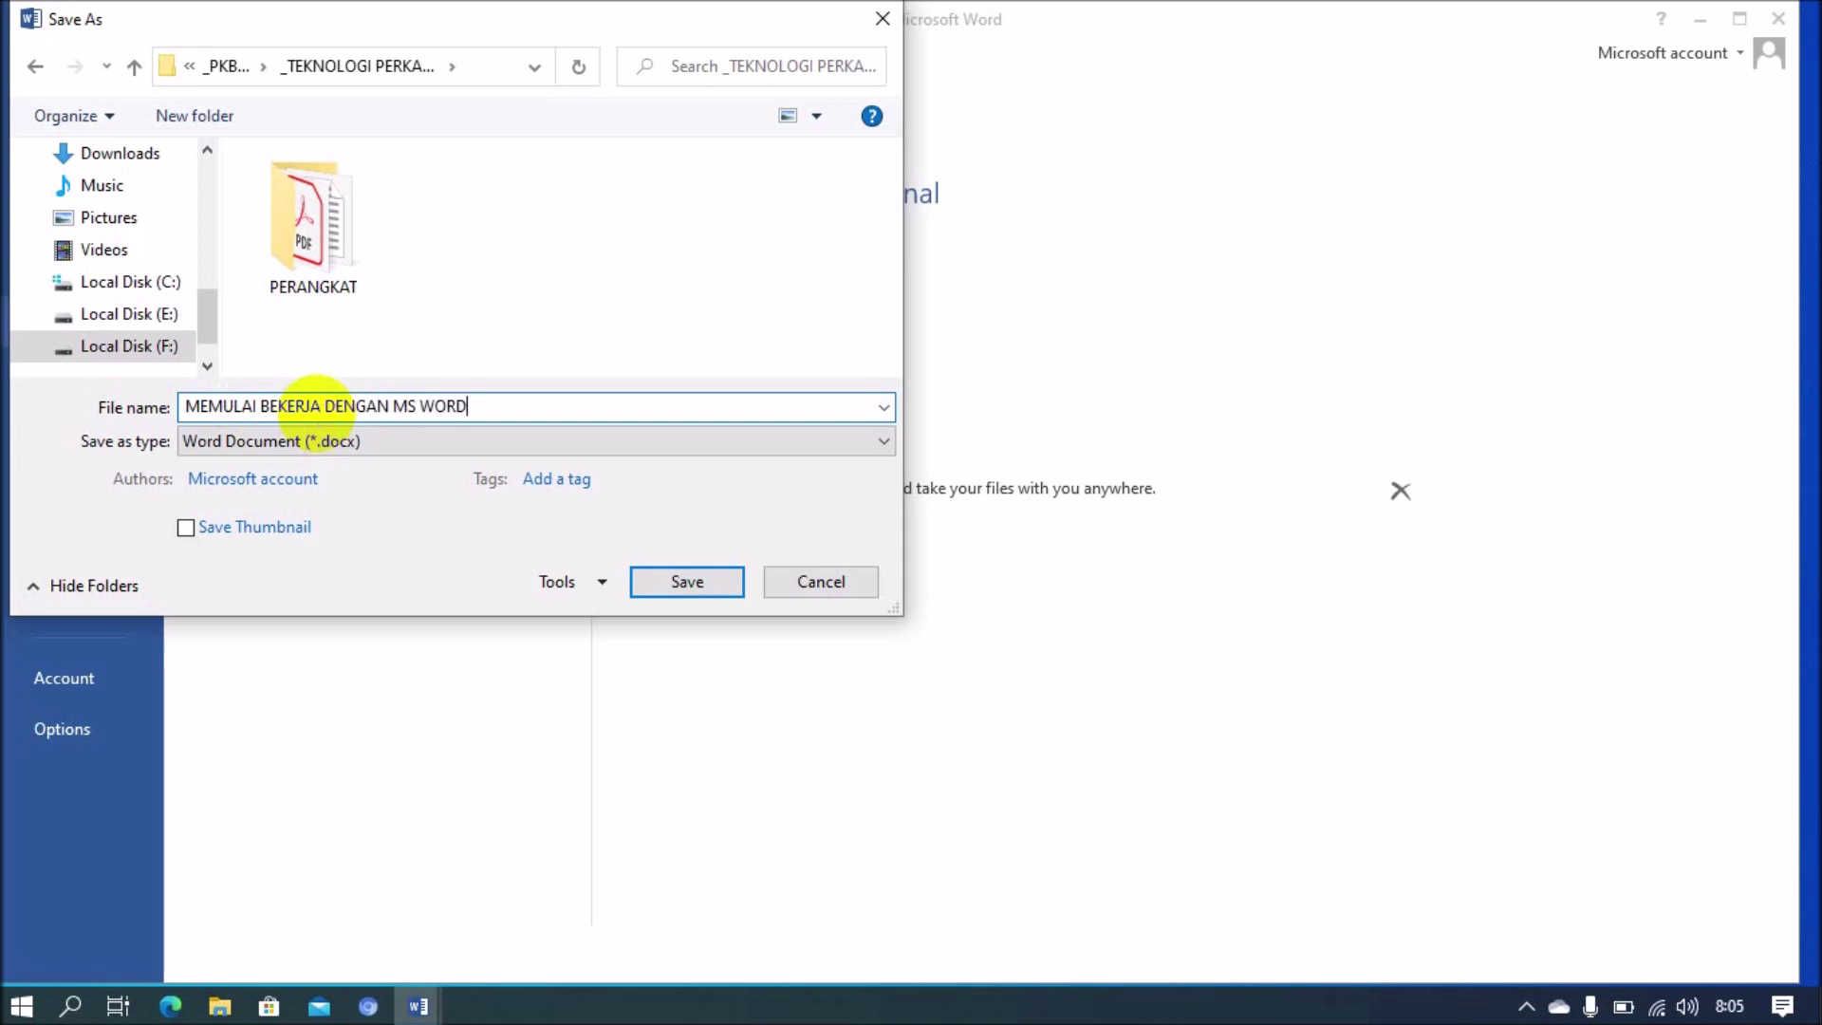
left_click(685, 582)
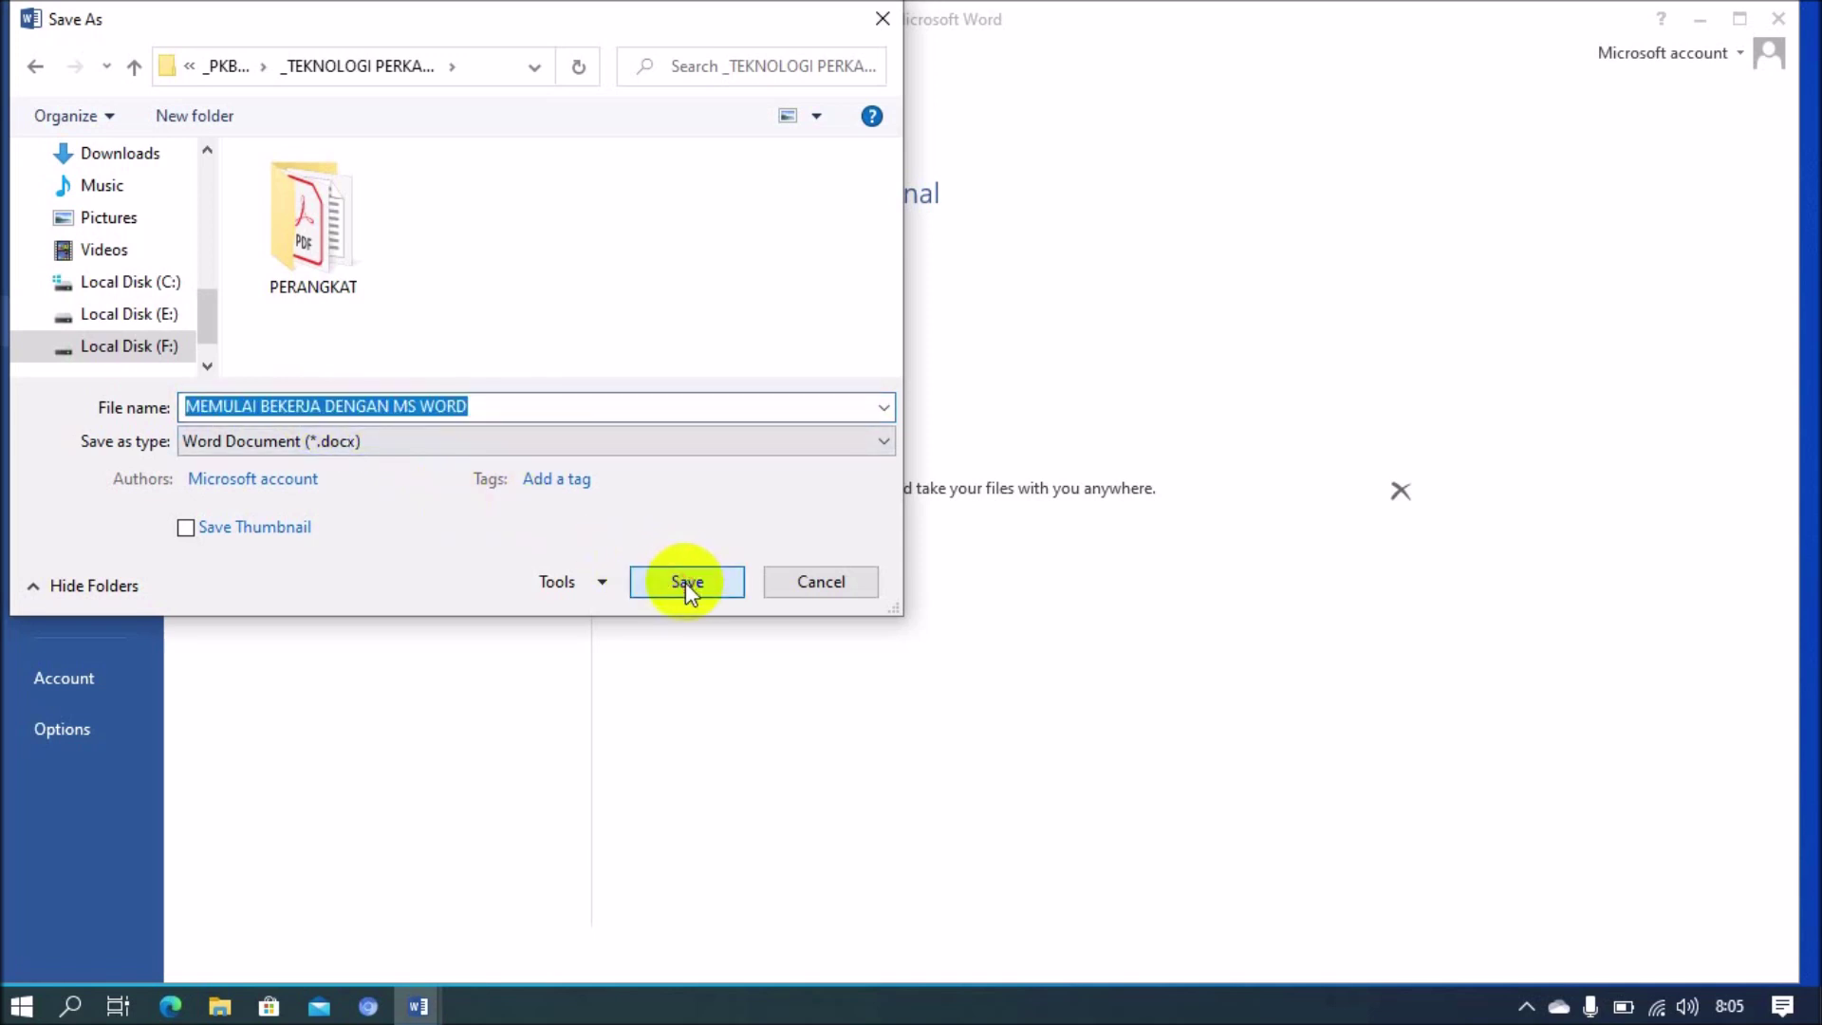